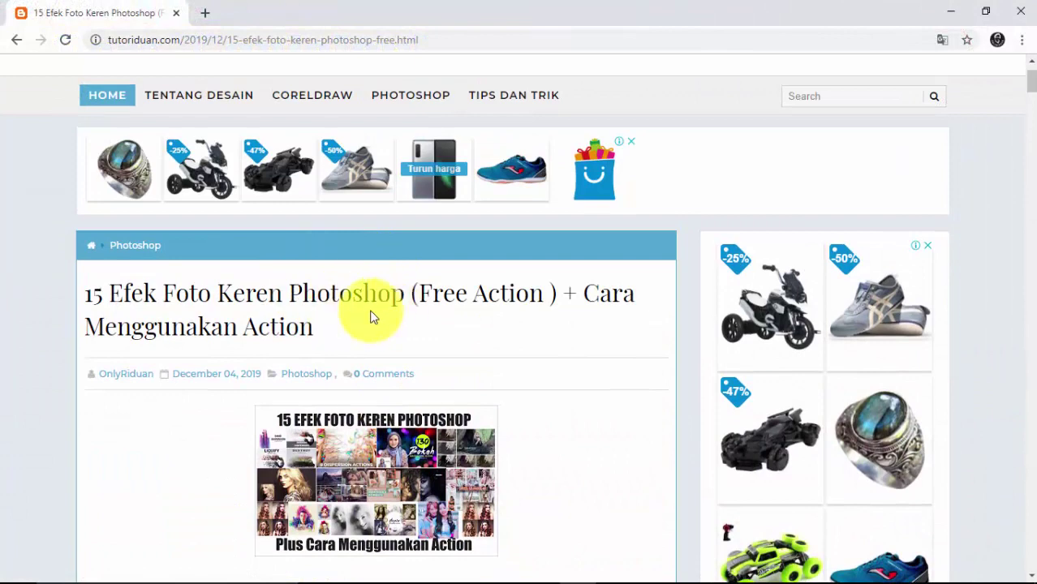
Scroll the article past Oil Paint, Collage Art, Paint, Sepia, Cinematic and Sketsa Pencil to Cartoon Art
{"action": "scroll", "coordinate": [392, 309], "scroll_direction": "down", "scroll_amount": 2}
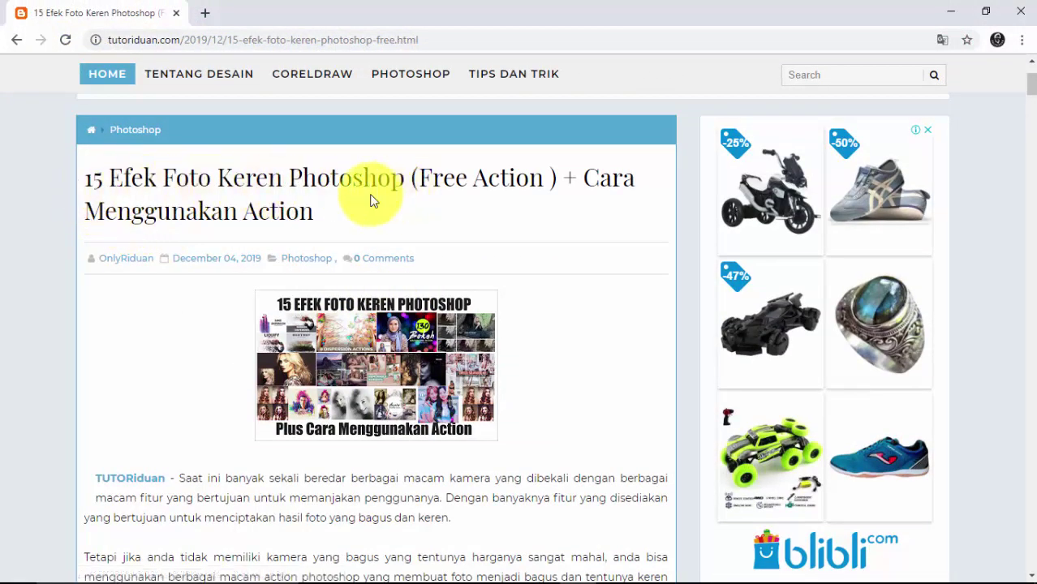
{"action": "scroll", "coordinate": [454, 239], "scroll_direction": "down", "scroll_amount": 2}
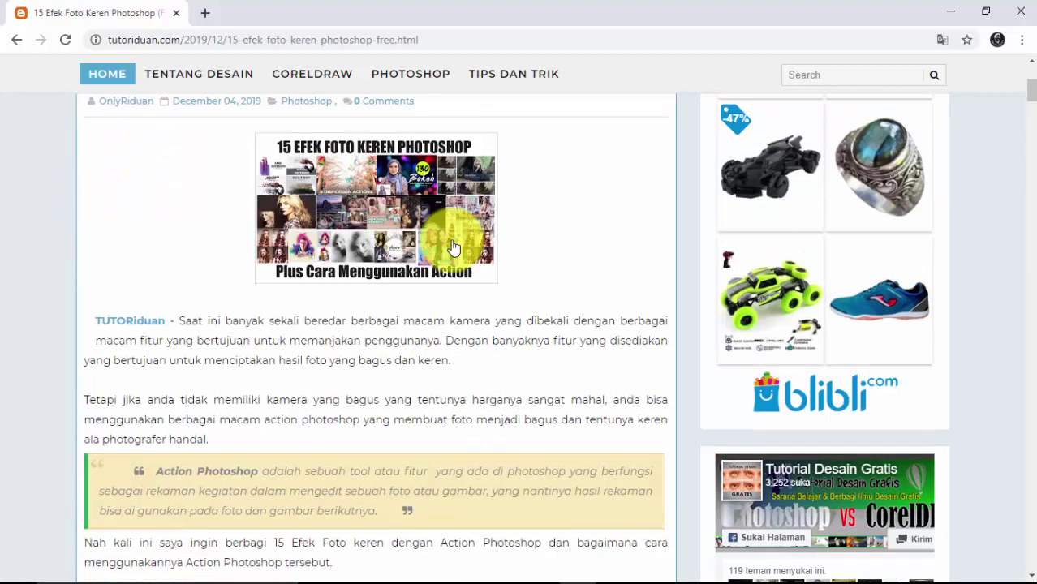
{"action": "scroll", "coordinate": [454, 246], "scroll_direction": "down", "scroll_amount": 3}
{"action": "scroll", "coordinate": [453, 247], "scroll_direction": "down", "scroll_amount": 3}
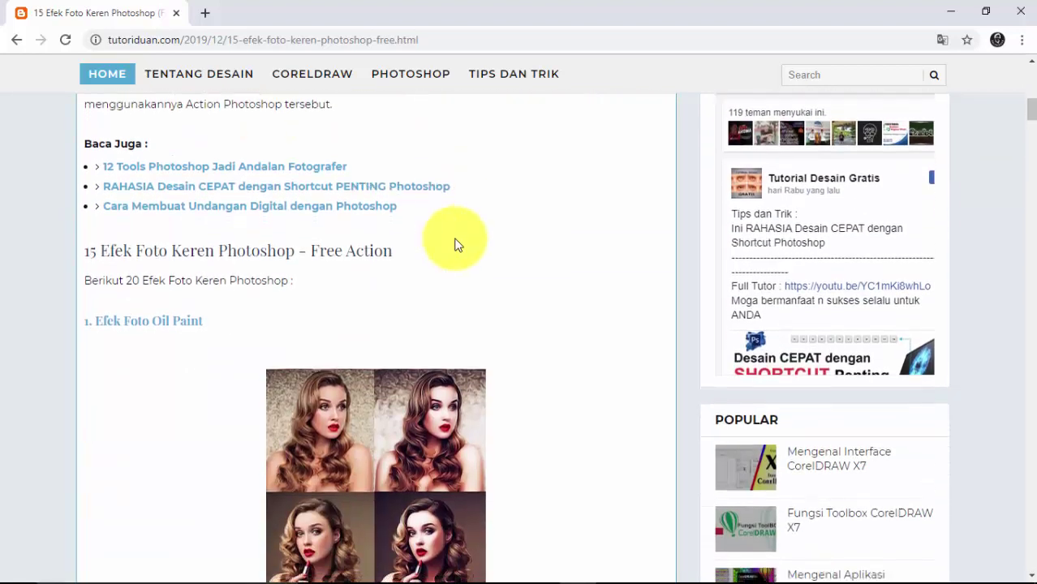
{"action": "scroll", "coordinate": [260, 210], "scroll_direction": "down", "scroll_amount": 2}
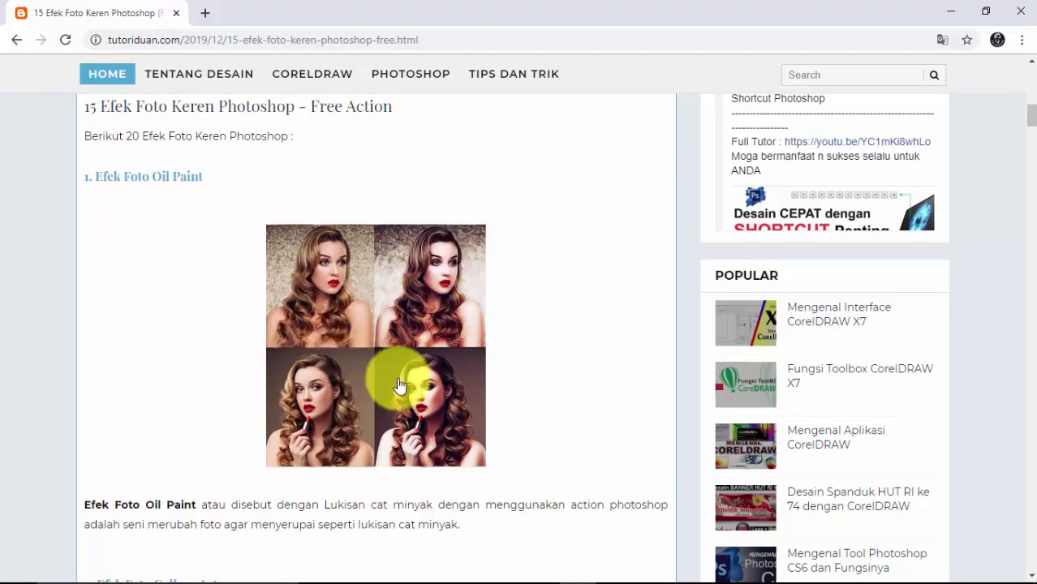
{"action": "scroll", "coordinate": [348, 320], "scroll_direction": "down", "scroll_amount": 2}
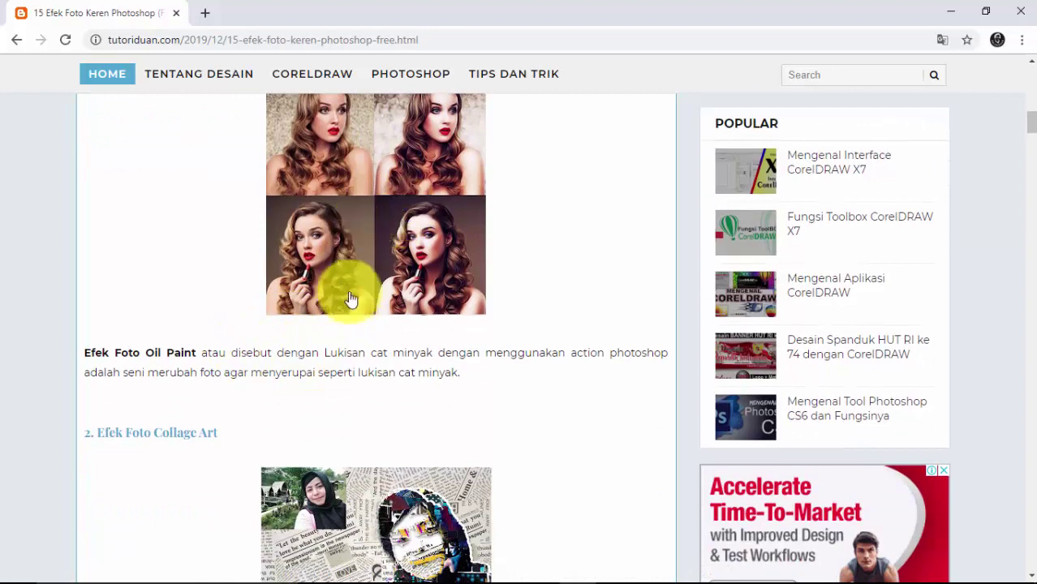
{"action": "scroll", "coordinate": [357, 301], "scroll_direction": "down", "scroll_amount": 1}
{"action": "scroll", "coordinate": [357, 301], "scroll_direction": "down", "scroll_amount": 2}
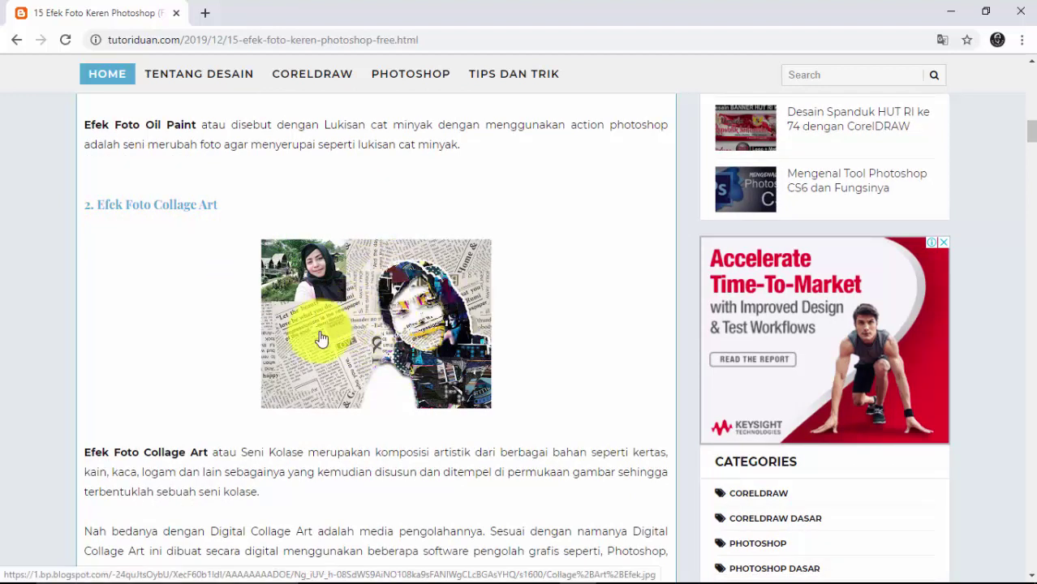
{"action": "scroll", "coordinate": [397, 343], "scroll_direction": "down", "scroll_amount": 3}
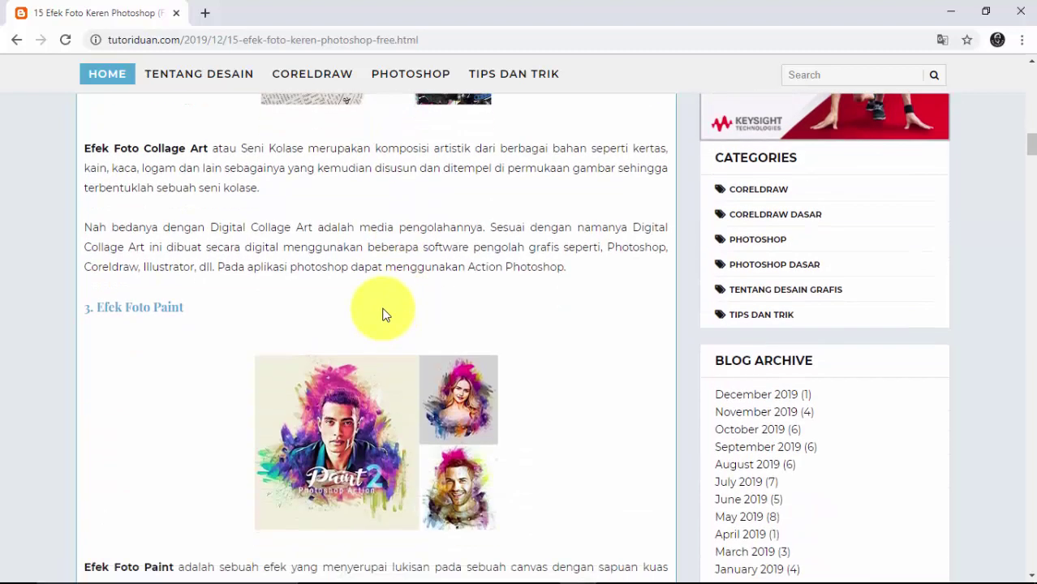
{"action": "scroll", "coordinate": [382, 313], "scroll_direction": "down", "scroll_amount": 1}
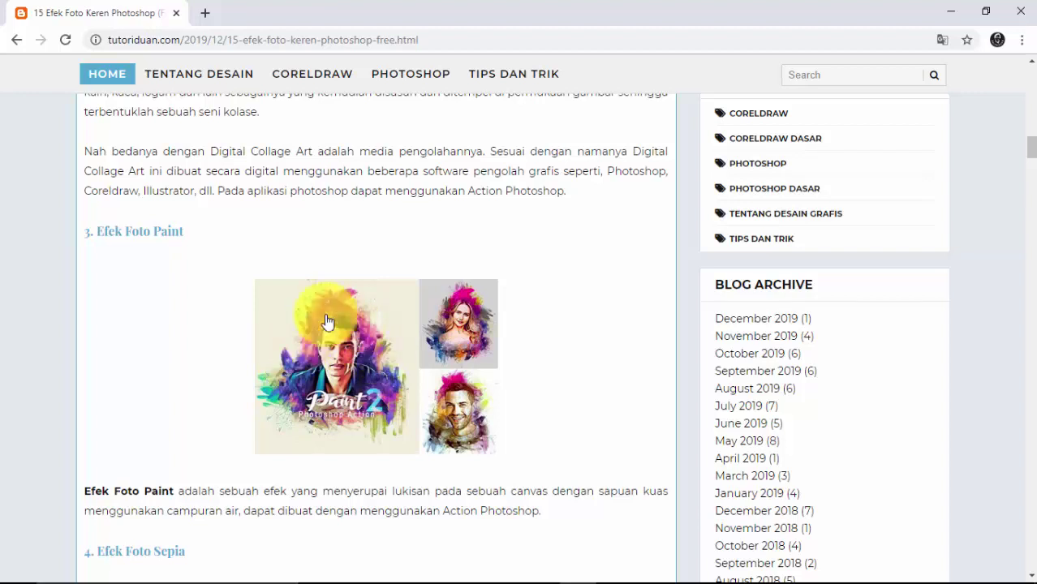
{"action": "scroll", "coordinate": [357, 345], "scroll_direction": "down", "scroll_amount": 2}
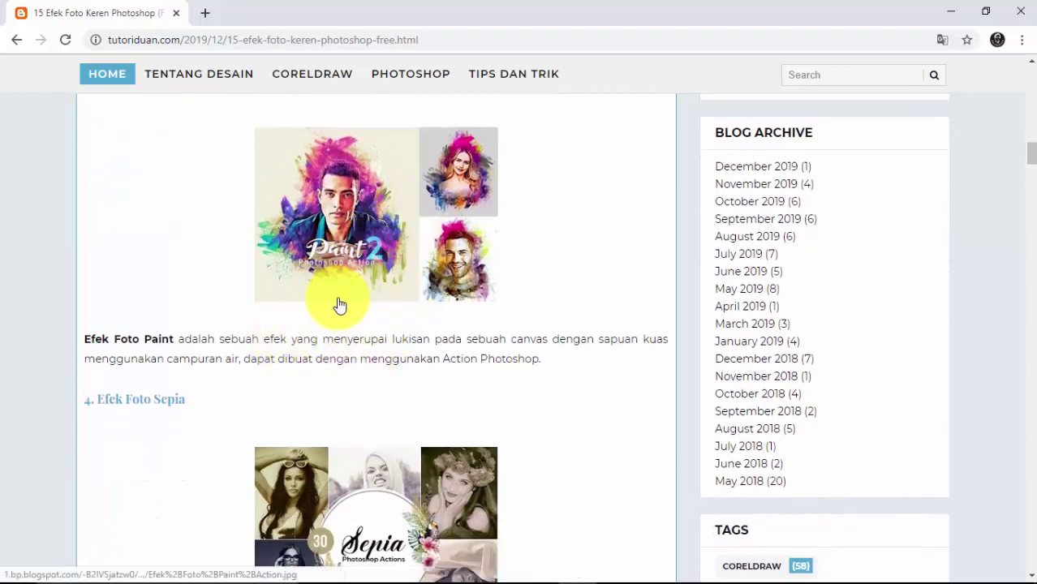
{"action": "scroll", "coordinate": [339, 305], "scroll_direction": "down", "scroll_amount": 2}
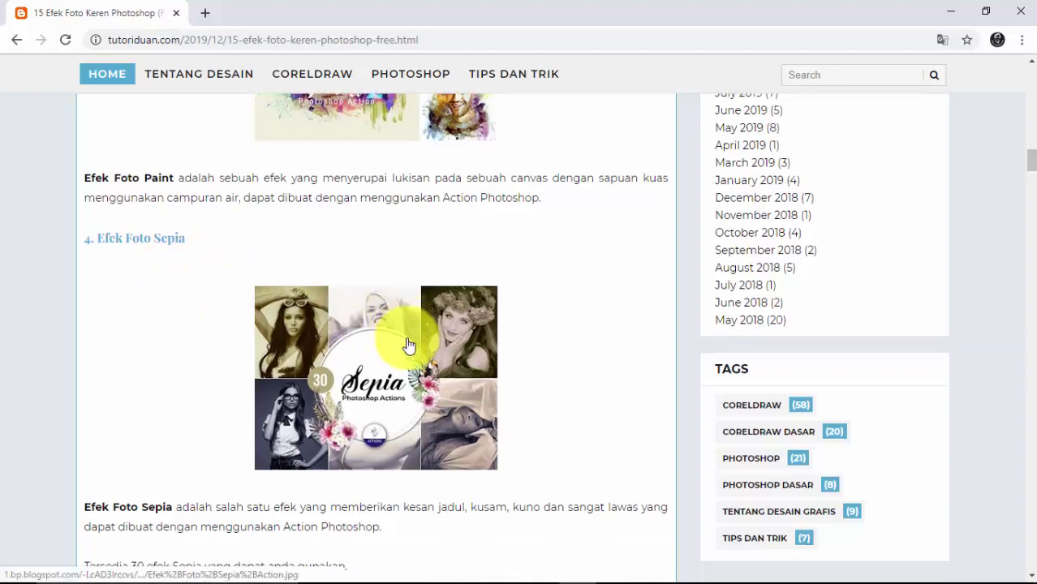
{"action": "scroll", "coordinate": [357, 301], "scroll_direction": "down", "scroll_amount": 2}
{"action": "scroll", "coordinate": [354, 308], "scroll_direction": "down", "scroll_amount": 3}
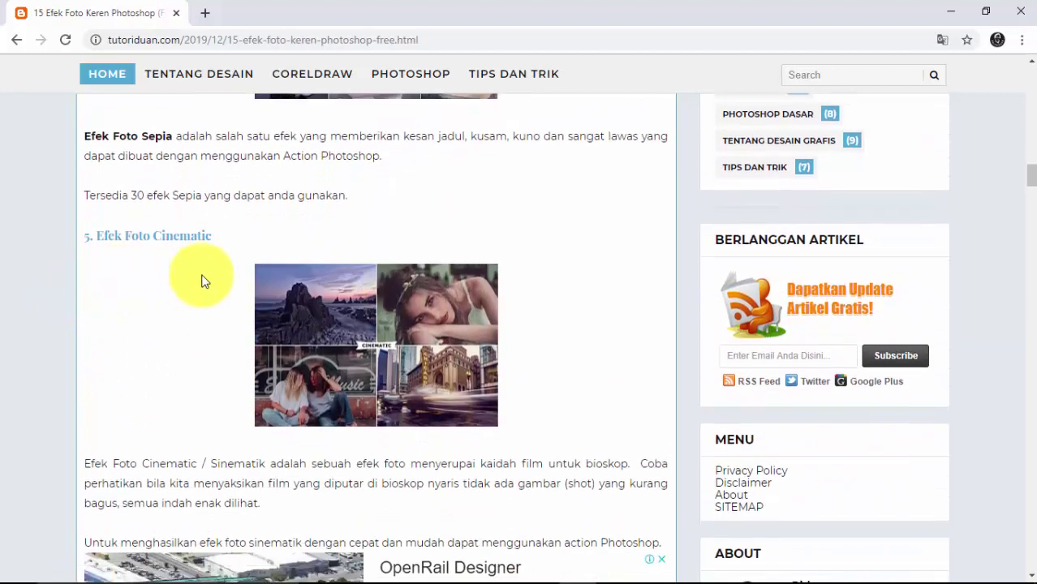
{"action": "scroll", "coordinate": [409, 309], "scroll_direction": "down", "scroll_amount": 3}
{"action": "scroll", "coordinate": [401, 252], "scroll_direction": "down", "scroll_amount": 4}
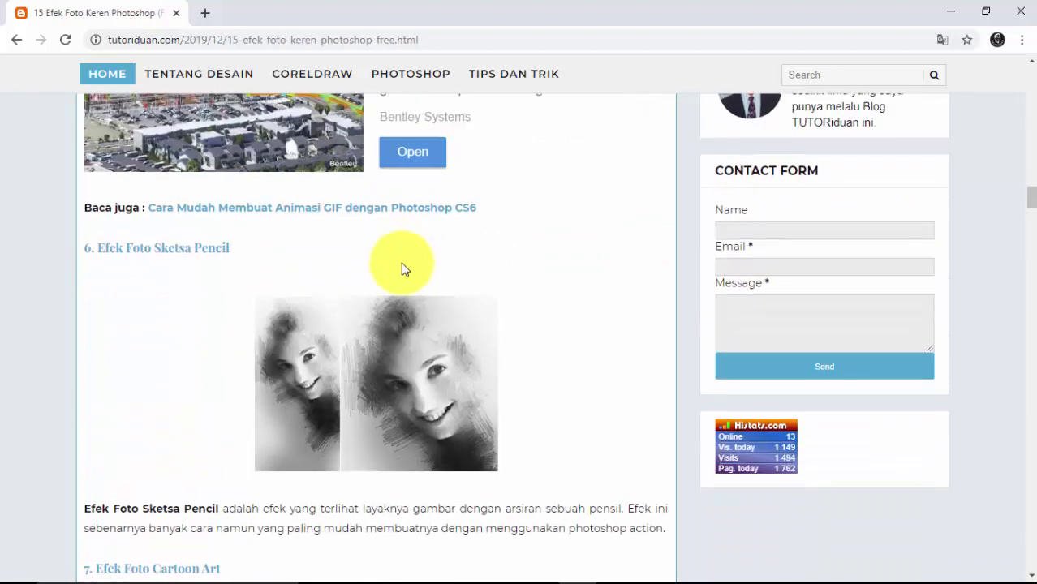
{"action": "scroll", "coordinate": [401, 262], "scroll_direction": "down", "scroll_amount": 1}
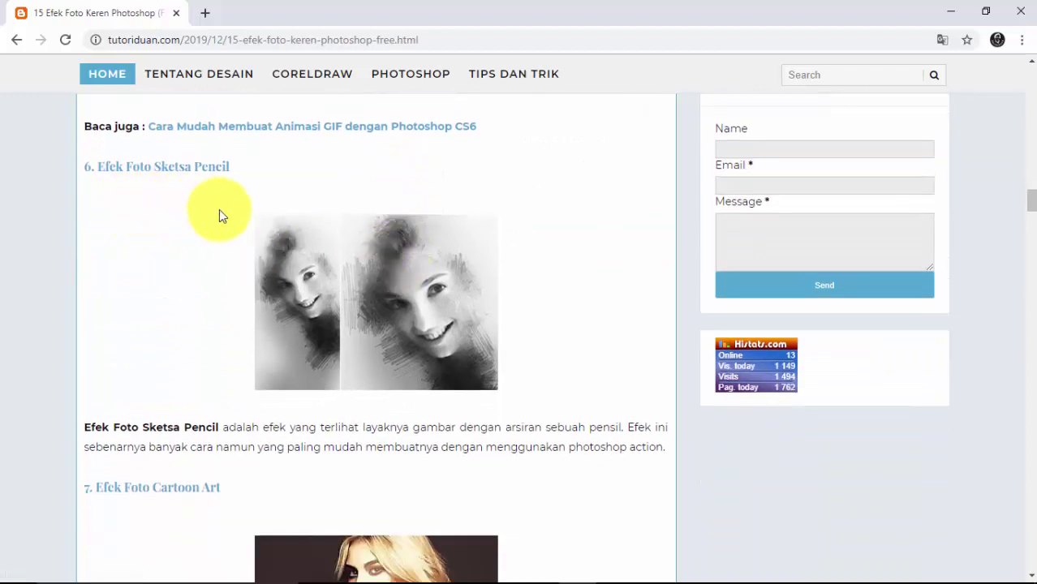
{"action": "scroll", "coordinate": [404, 296], "scroll_direction": "down", "scroll_amount": 4}
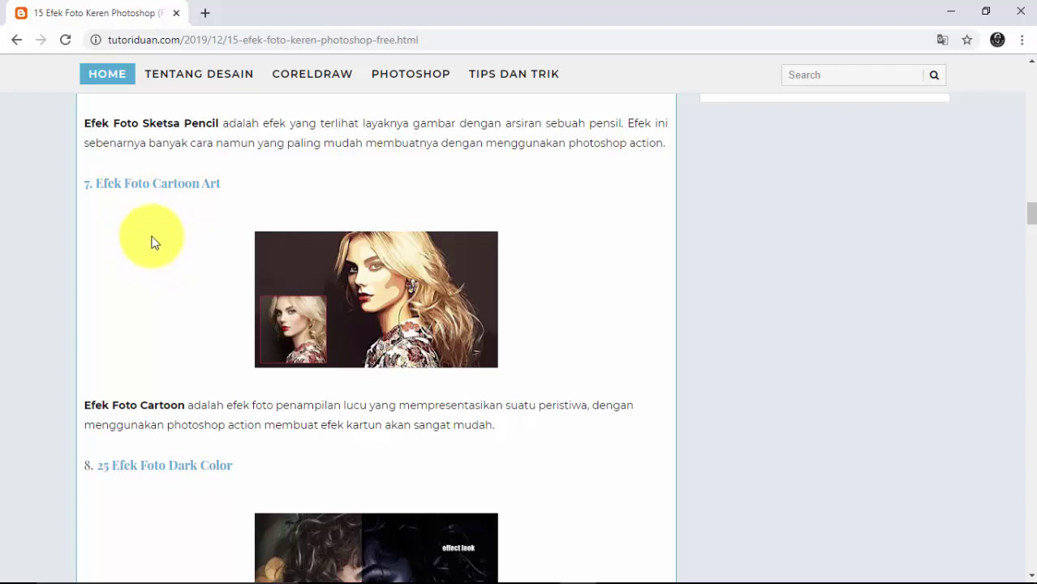
Scroll past Dark Color, Bokeh, Dispersion, Vintage, Ablue and BEST9 to 'Cara Menggunakan Action Photoshop'
{"action": "scroll", "coordinate": [364, 308], "scroll_direction": "down", "scroll_amount": 3}
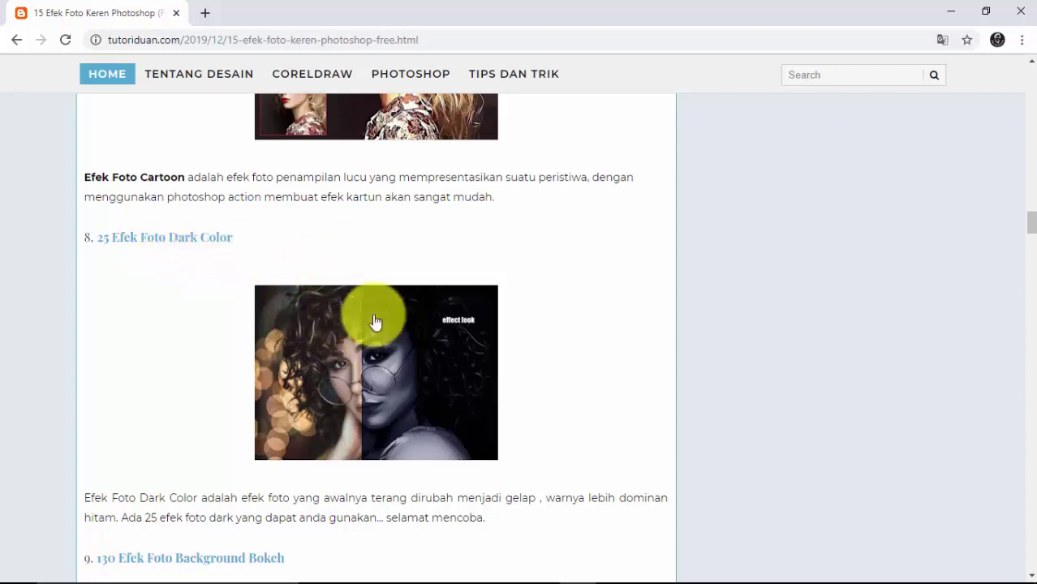
{"action": "scroll", "coordinate": [376, 325], "scroll_direction": "down", "scroll_amount": 1}
{"action": "scroll", "coordinate": [376, 325], "scroll_direction": "down", "scroll_amount": 1}
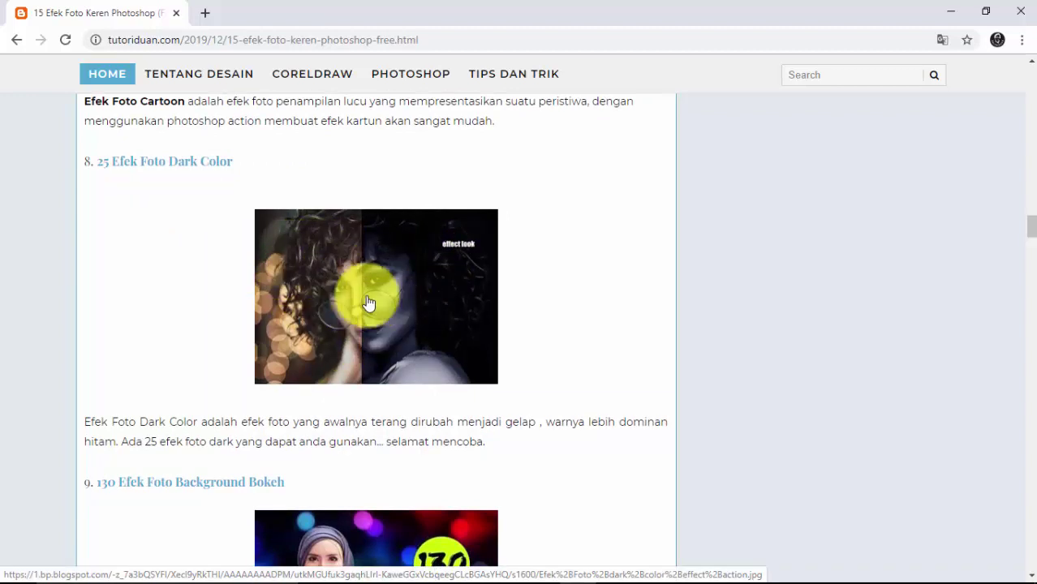
{"action": "scroll", "coordinate": [365, 293], "scroll_direction": "down", "scroll_amount": 2}
{"action": "scroll", "coordinate": [244, 280], "scroll_direction": "down", "scroll_amount": 2}
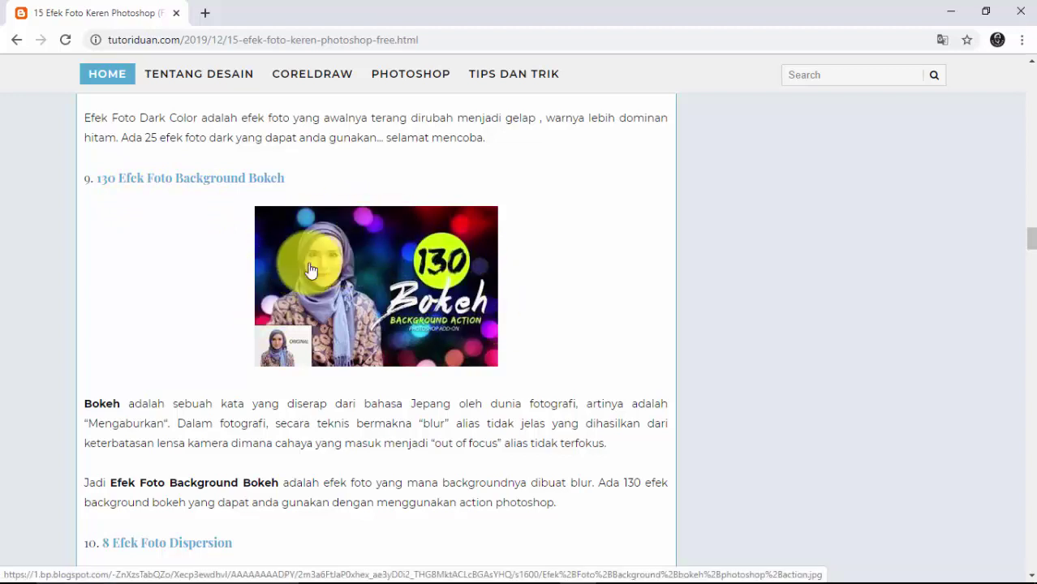
{"action": "scroll", "coordinate": [357, 273], "scroll_direction": "down", "scroll_amount": 3}
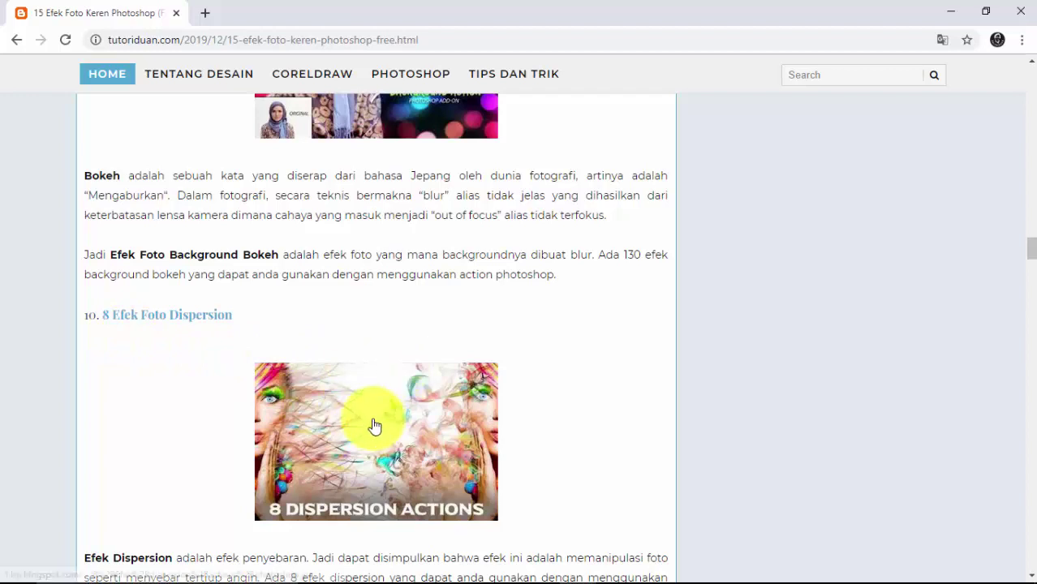
{"action": "scroll", "coordinate": [374, 418], "scroll_direction": "down", "scroll_amount": 4}
{"action": "scroll", "coordinate": [374, 418], "scroll_direction": "down", "scroll_amount": 2}
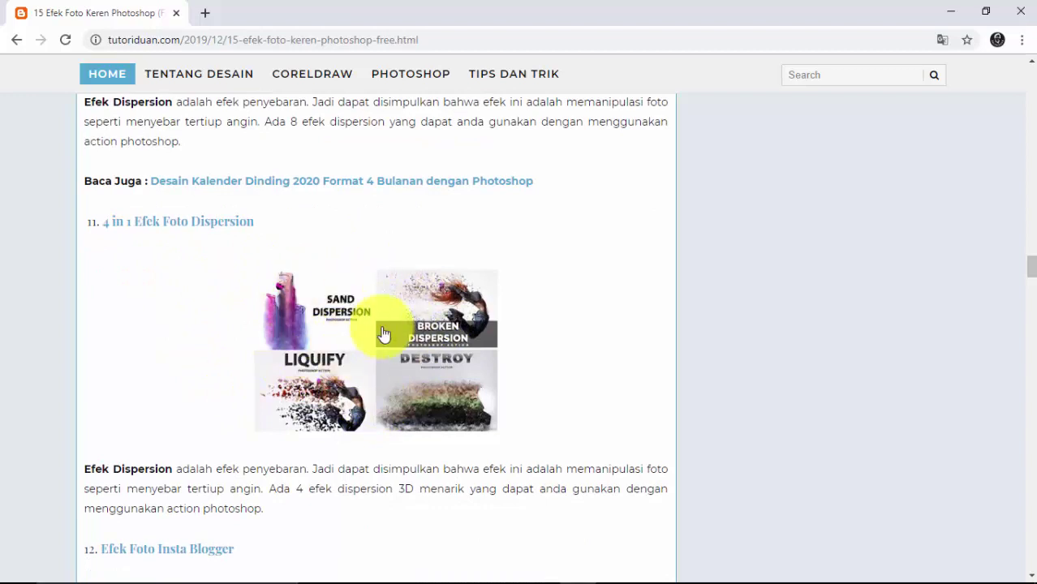
{"action": "scroll", "coordinate": [385, 339], "scroll_direction": "down", "scroll_amount": 4}
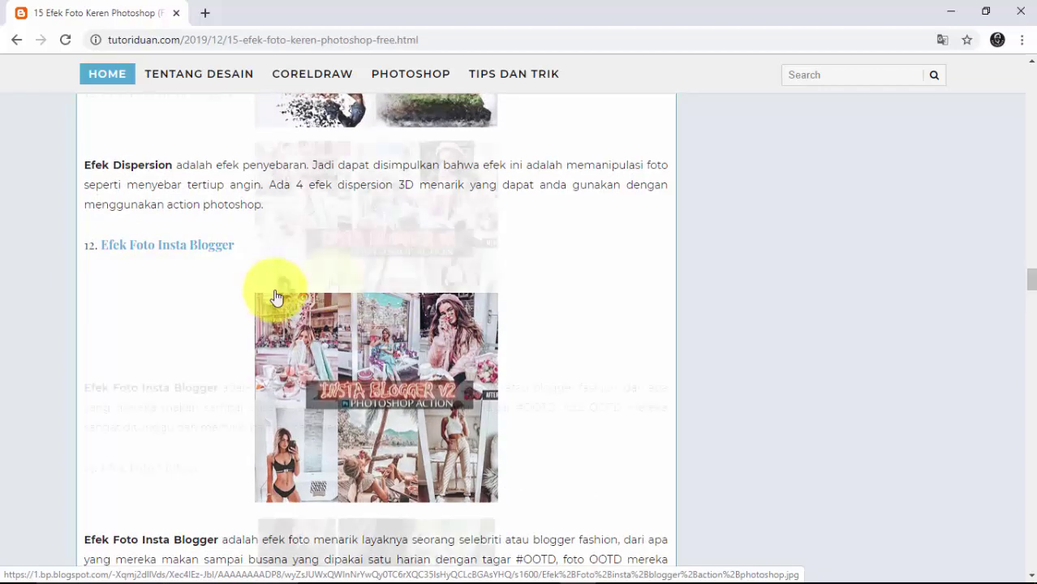
{"action": "scroll", "coordinate": [270, 298], "scroll_direction": "down", "scroll_amount": 5}
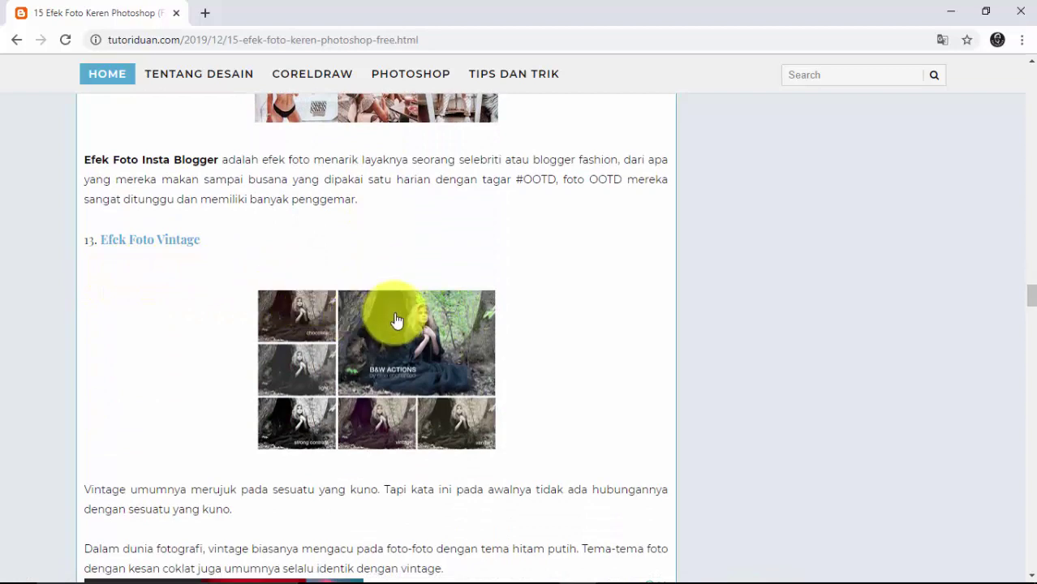
{"action": "scroll", "coordinate": [397, 317], "scroll_direction": "down", "scroll_amount": 3}
{"action": "scroll", "coordinate": [398, 316], "scroll_direction": "down", "scroll_amount": 2}
{"action": "scroll", "coordinate": [398, 317], "scroll_direction": "down", "scroll_amount": 2}
{"action": "scroll", "coordinate": [397, 315], "scroll_direction": "down", "scroll_amount": 1}
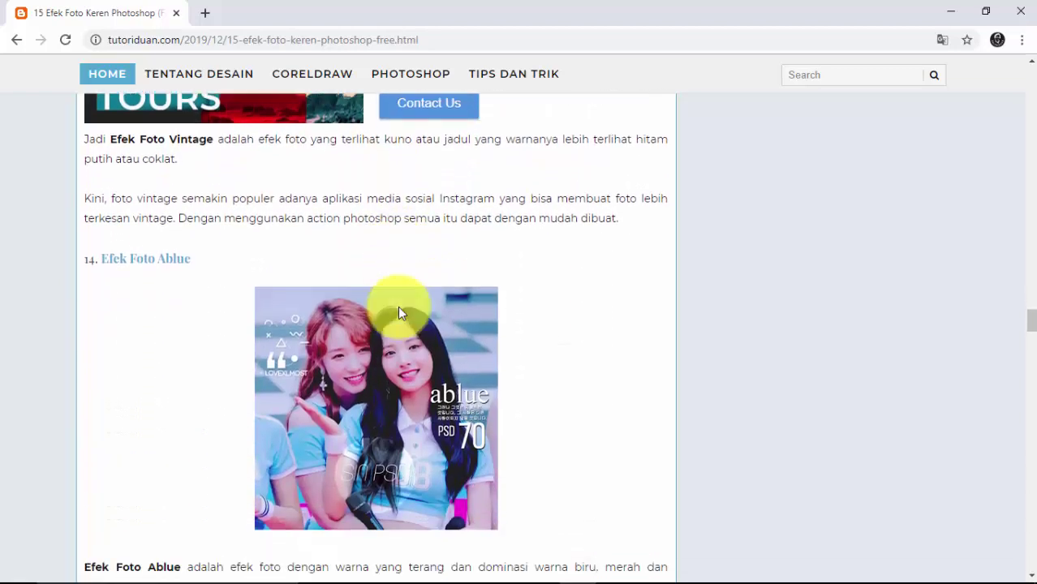
{"action": "scroll", "coordinate": [398, 313], "scroll_direction": "down", "scroll_amount": 1}
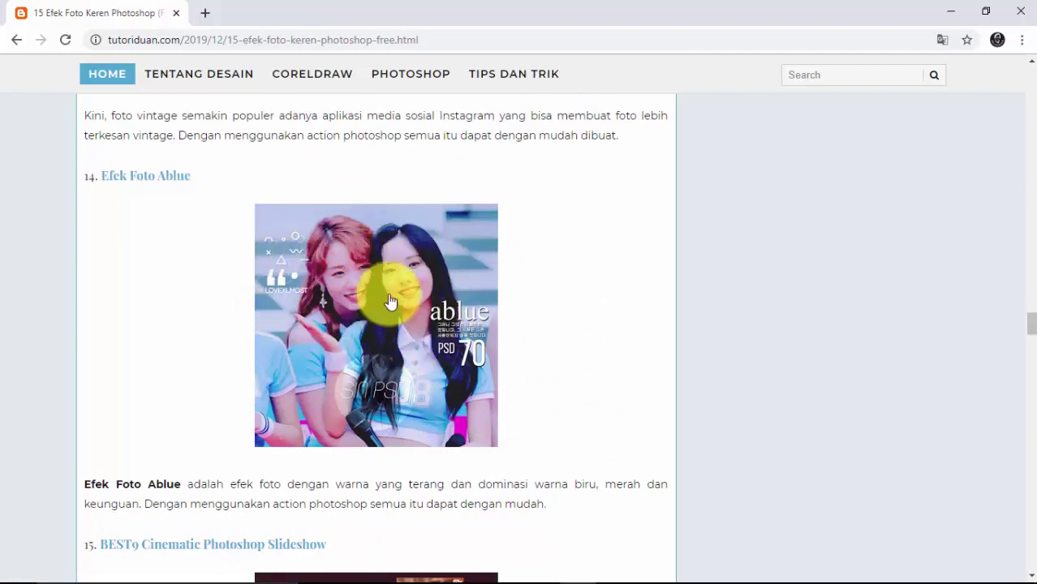
{"action": "scroll", "coordinate": [419, 312], "scroll_direction": "down", "scroll_amount": 4}
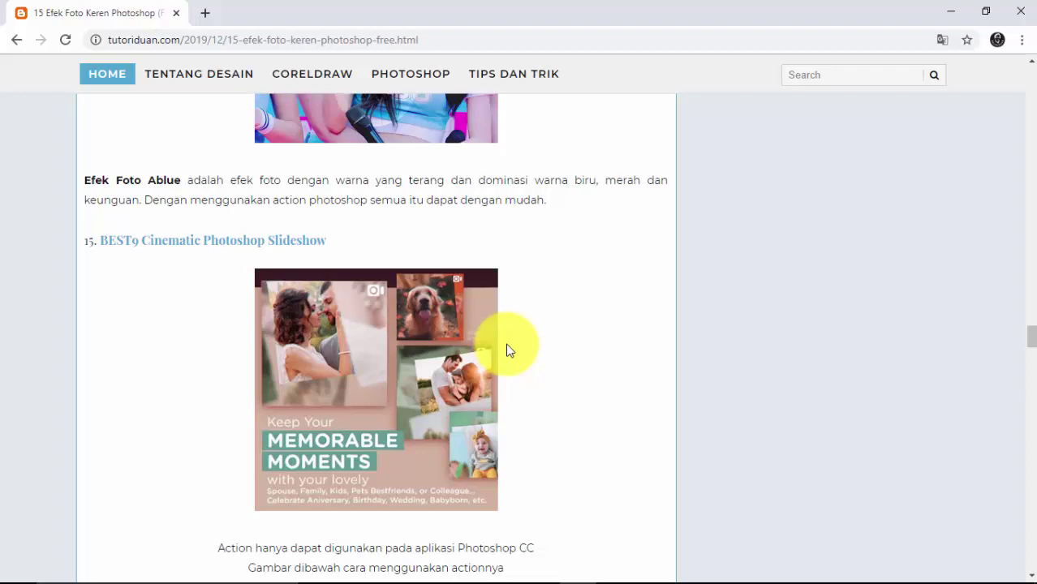
{"action": "scroll", "coordinate": [454, 347], "scroll_direction": "down", "scroll_amount": 2}
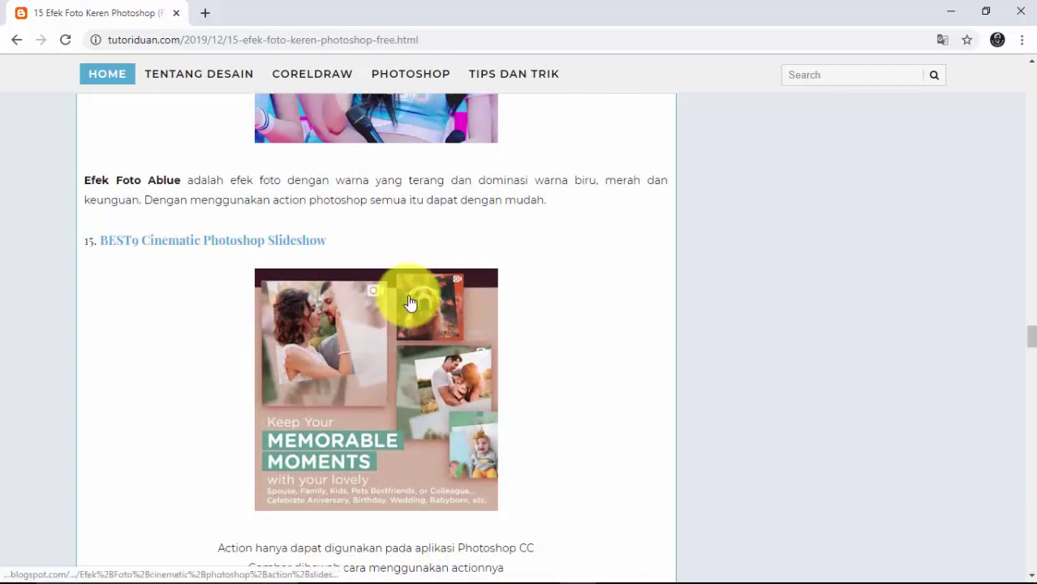
{"action": "scroll", "coordinate": [410, 303], "scroll_direction": "down", "scroll_amount": 3}
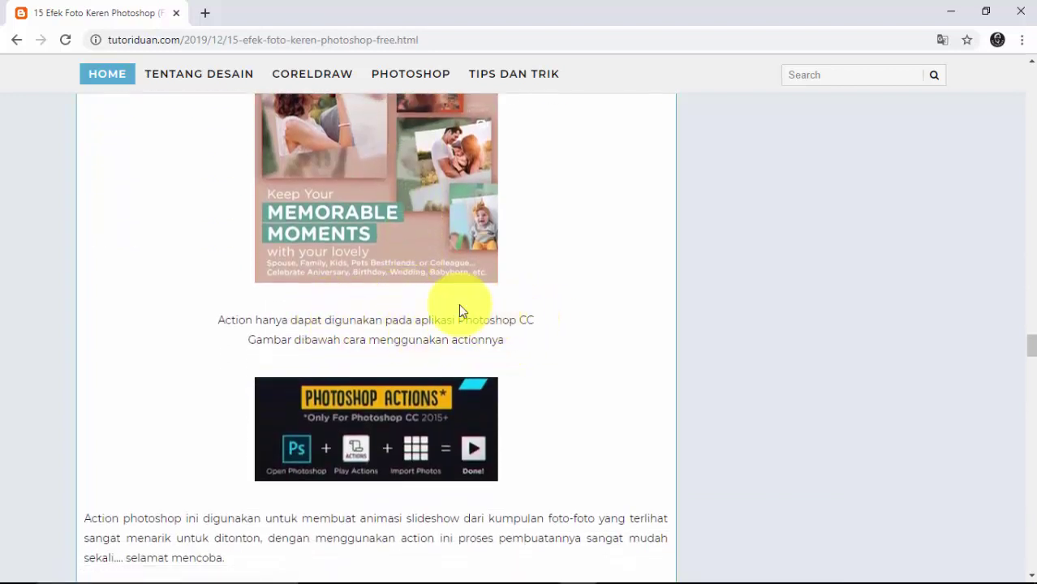
{"action": "scroll", "coordinate": [399, 296], "scroll_direction": "down", "scroll_amount": 1}
{"action": "scroll", "coordinate": [397, 291], "scroll_direction": "down", "scroll_amount": 2}
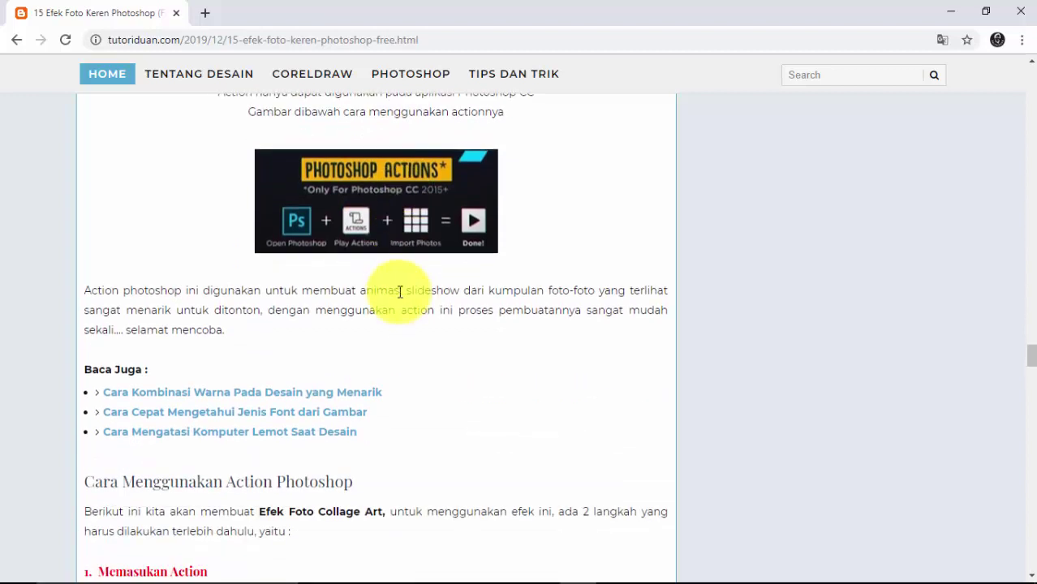
{"action": "scroll", "coordinate": [398, 290], "scroll_direction": "down", "scroll_amount": 2}
{"action": "scroll", "coordinate": [410, 284], "scroll_direction": "down", "scroll_amount": 1}
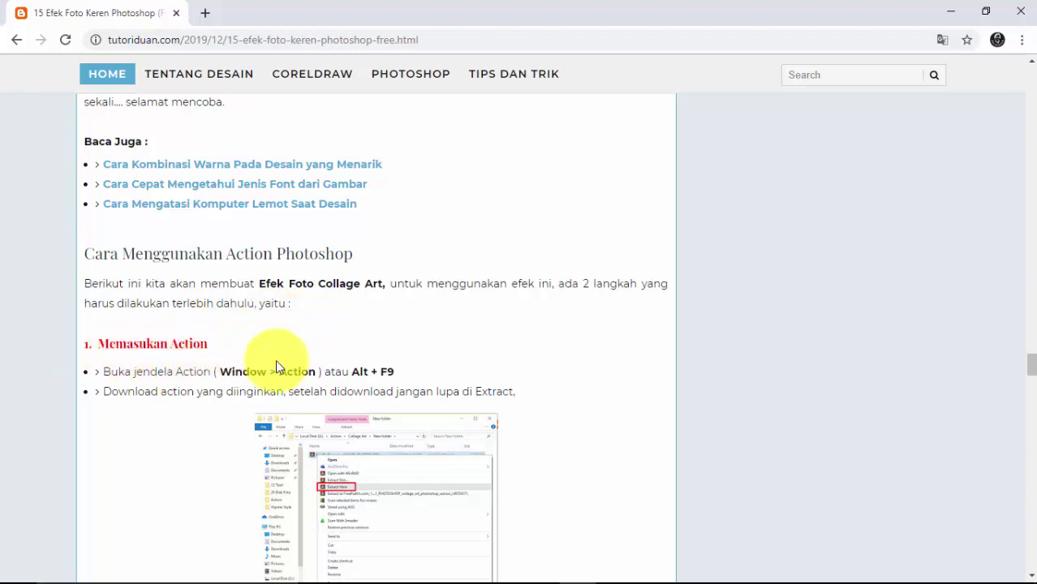
{"action": "scroll", "coordinate": [274, 354], "scroll_direction": "down", "scroll_amount": 2}
{"action": "scroll", "coordinate": [331, 359], "scroll_direction": "down", "scroll_amount": 1}
{"action": "scroll", "coordinate": [389, 301], "scroll_direction": "down", "scroll_amount": 1}
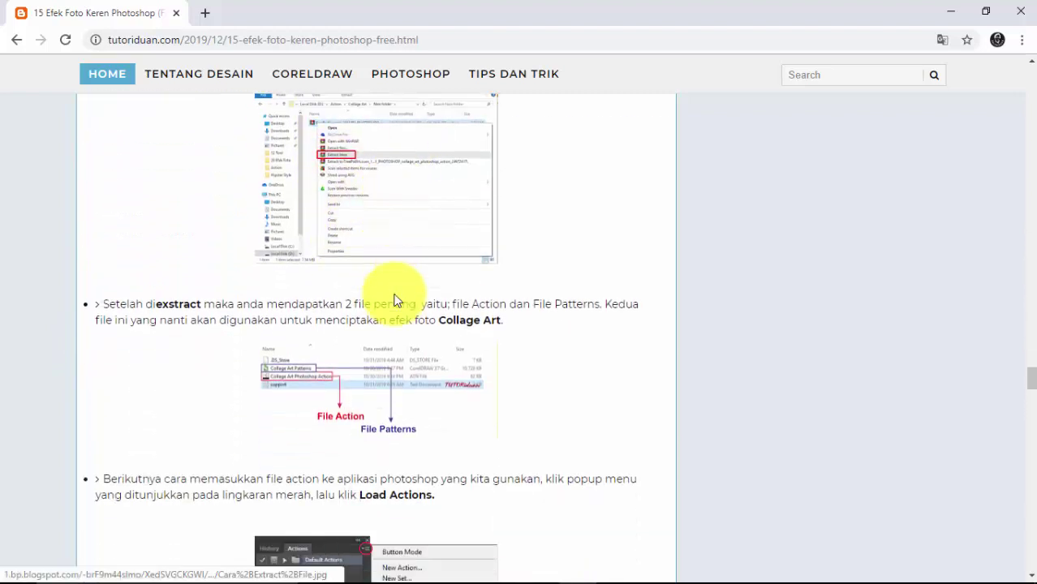
{"action": "scroll", "coordinate": [378, 283], "scroll_direction": "down", "scroll_amount": 3}
{"action": "scroll", "coordinate": [389, 262], "scroll_direction": "down", "scroll_amount": 4}
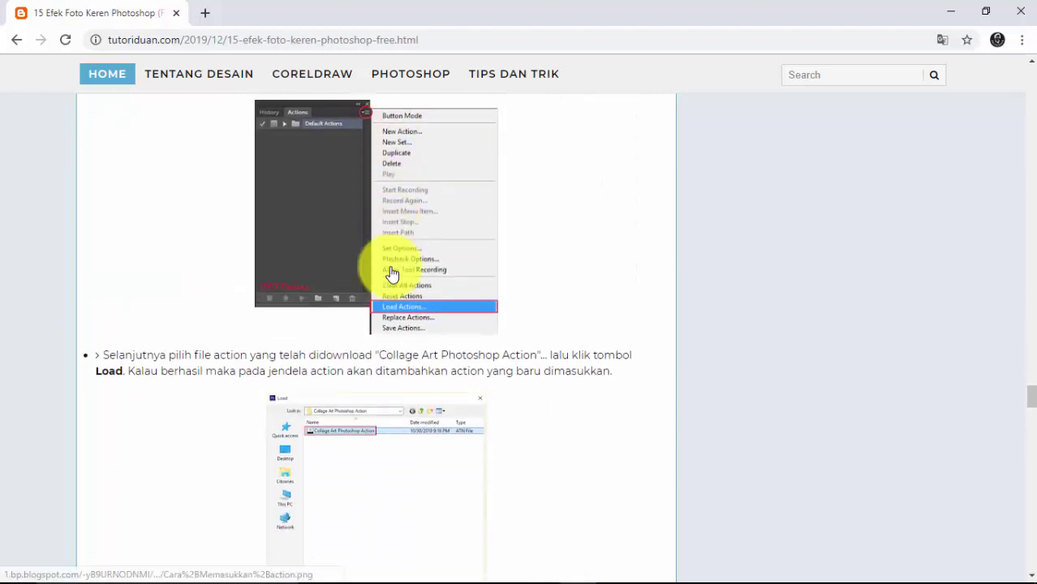
{"action": "scroll", "coordinate": [390, 264], "scroll_direction": "down", "scroll_amount": 3}
{"action": "scroll", "coordinate": [392, 271], "scroll_direction": "down", "scroll_amount": 3}
{"action": "scroll", "coordinate": [390, 272], "scroll_direction": "down", "scroll_amount": 1}
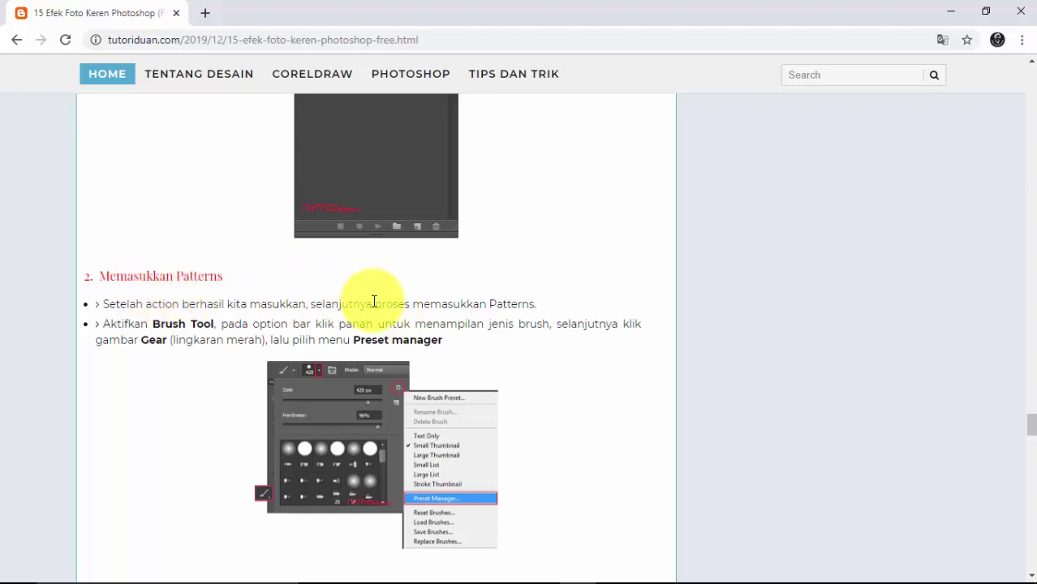
{"action": "scroll", "coordinate": [377, 308], "scroll_direction": "down", "scroll_amount": 5}
{"action": "scroll", "coordinate": [377, 304], "scroll_direction": "down", "scroll_amount": 3}
{"action": "scroll", "coordinate": [377, 301], "scroll_direction": "down", "scroll_amount": 2}
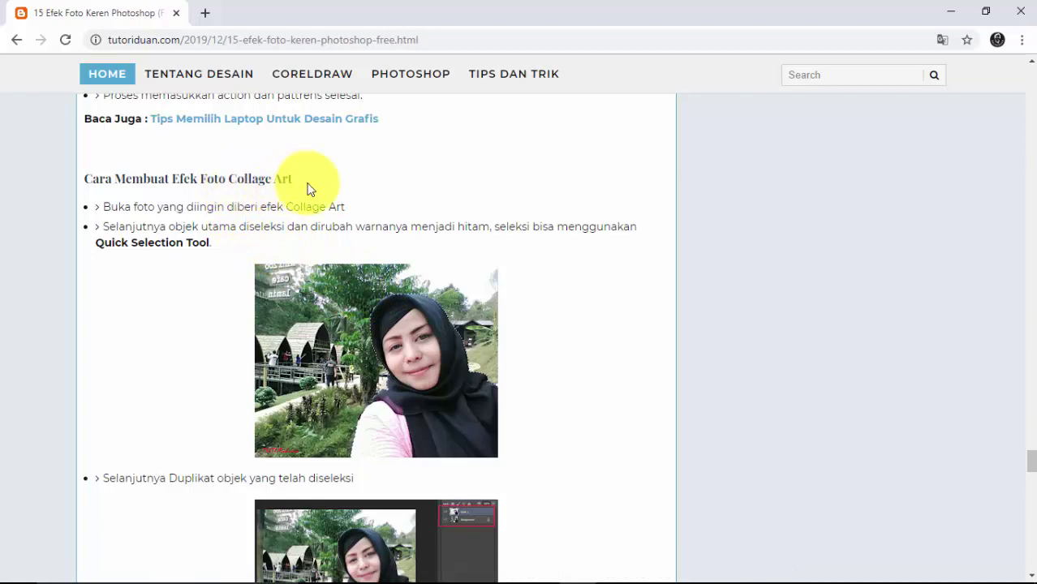
{"action": "scroll", "coordinate": [374, 276], "scroll_direction": "down", "scroll_amount": 2}
{"action": "scroll", "coordinate": [380, 284], "scroll_direction": "down", "scroll_amount": 3}
{"action": "scroll", "coordinate": [383, 284], "scroll_direction": "down", "scroll_amount": 2}
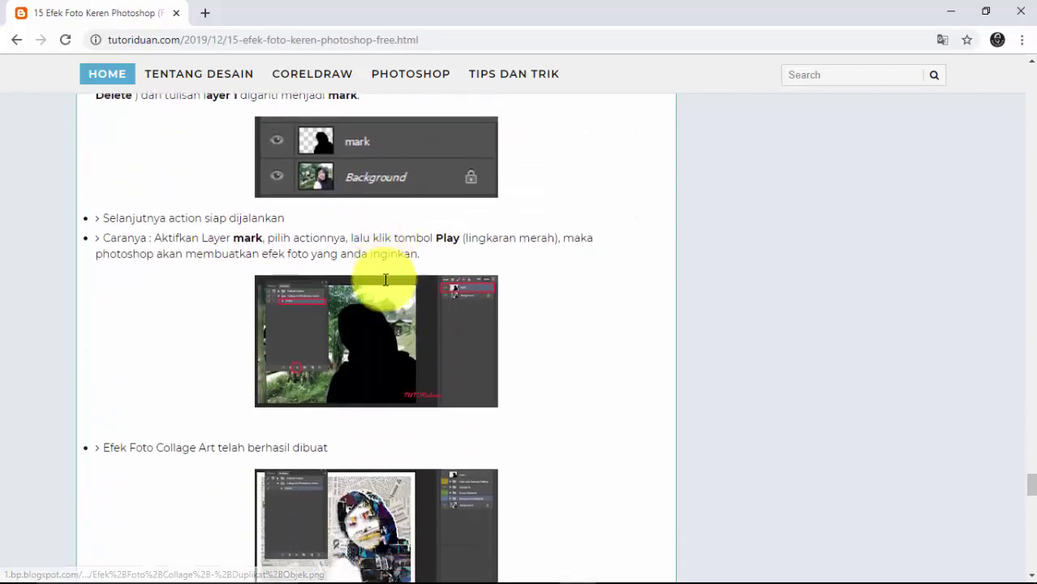
{"action": "scroll", "coordinate": [382, 280], "scroll_direction": "down", "scroll_amount": 2}
{"action": "scroll", "coordinate": [384, 275], "scroll_direction": "down", "scroll_amount": 3}
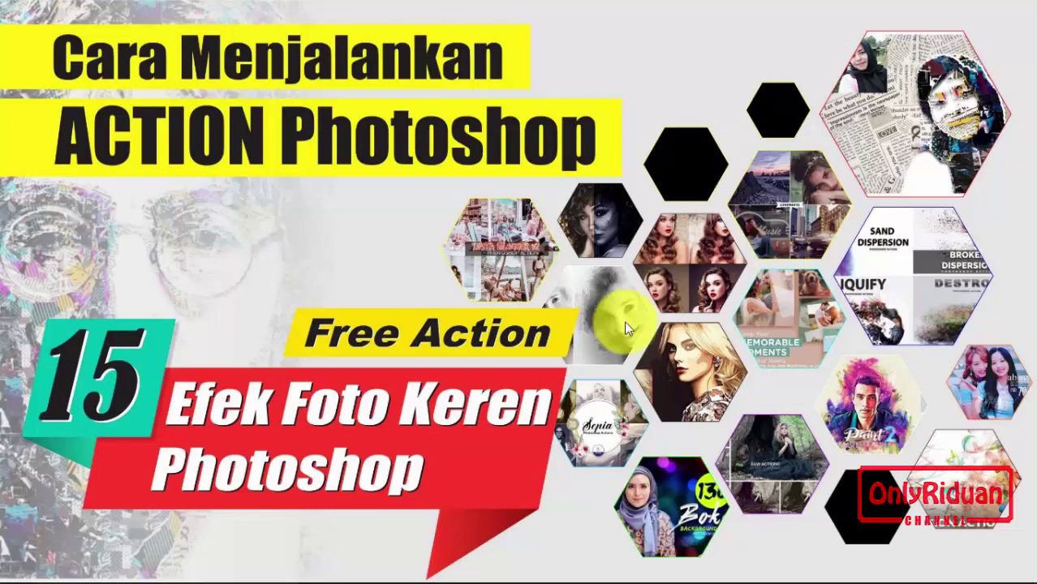
Return to section '2. Efek Foto Collage Art' and open its freepsdvn.com download page
{"action": "left_click", "coordinate": [606, 566]}
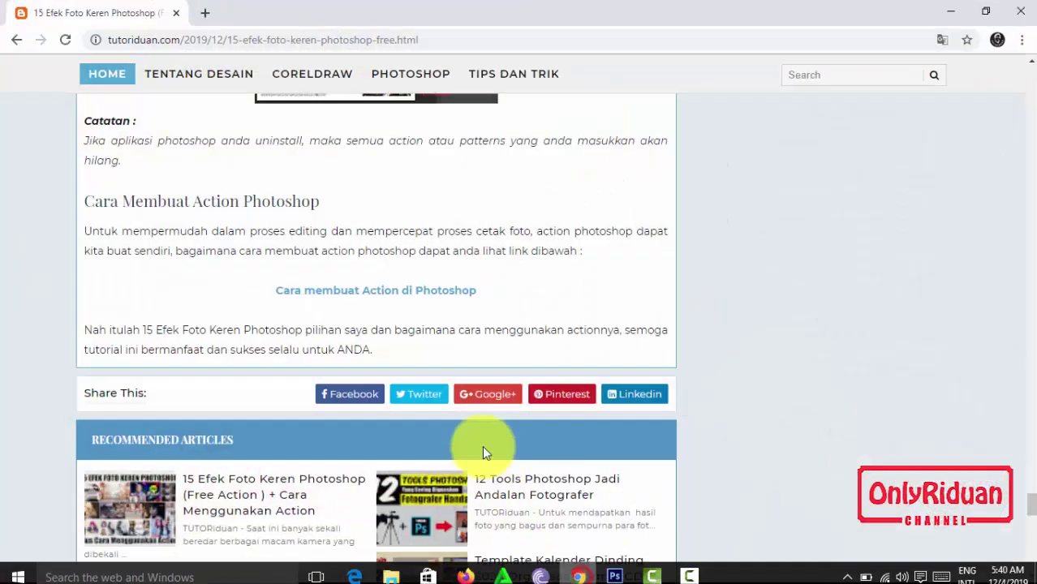
{"action": "scroll", "coordinate": [537, 386], "scroll_direction": "up", "scroll_amount": 1}
{"action": "scroll", "coordinate": [537, 386], "scroll_direction": "up", "scroll_amount": 8}
{"action": "scroll", "coordinate": [541, 372], "scroll_direction": "up", "scroll_amount": 8}
{"action": "scroll", "coordinate": [541, 387], "scroll_direction": "up", "scroll_amount": 8}
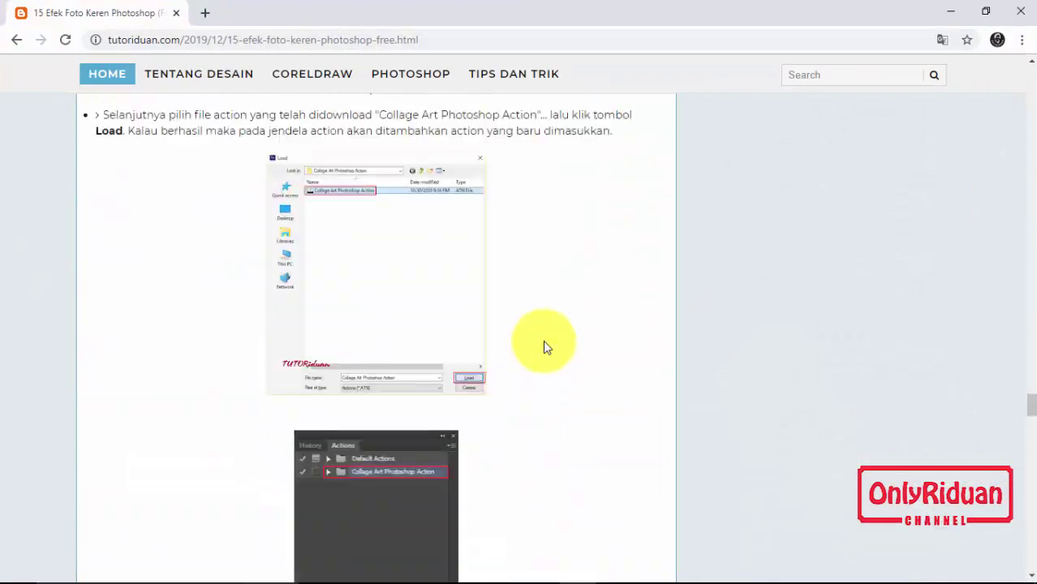
{"action": "scroll", "coordinate": [543, 340], "scroll_direction": "up", "scroll_amount": 5}
{"action": "scroll", "coordinate": [543, 341], "scroll_direction": "up", "scroll_amount": 5}
{"action": "scroll", "coordinate": [540, 329], "scroll_direction": "up", "scroll_amount": 5}
{"action": "scroll", "coordinate": [544, 320], "scroll_direction": "up", "scroll_amount": 5}
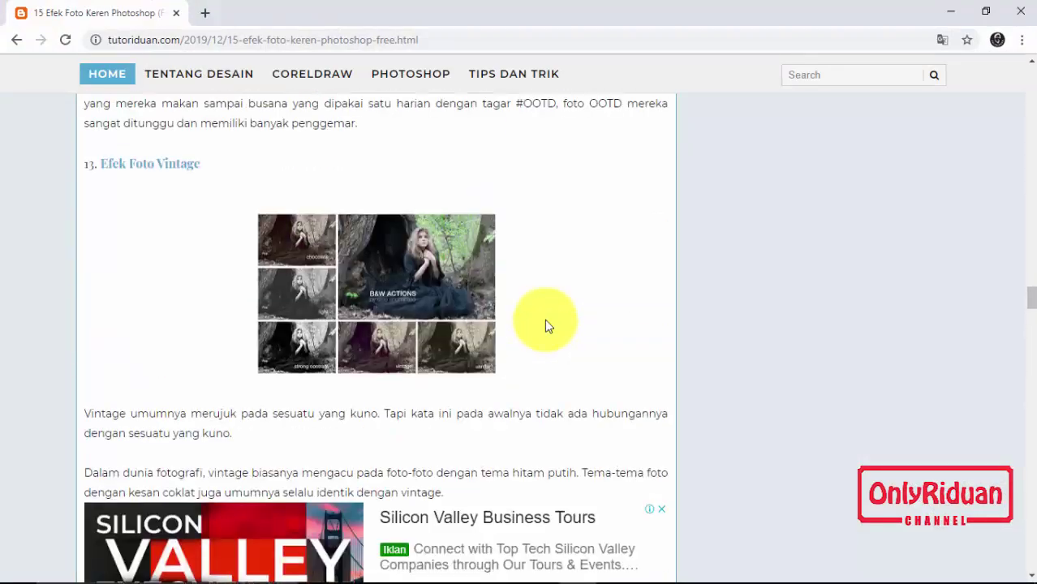
{"action": "scroll", "coordinate": [548, 323], "scroll_direction": "up", "scroll_amount": 5}
{"action": "scroll", "coordinate": [547, 322], "scroll_direction": "up", "scroll_amount": 5}
{"action": "scroll", "coordinate": [548, 315], "scroll_direction": "up", "scroll_amount": 5}
{"action": "scroll", "coordinate": [556, 320], "scroll_direction": "up", "scroll_amount": 5}
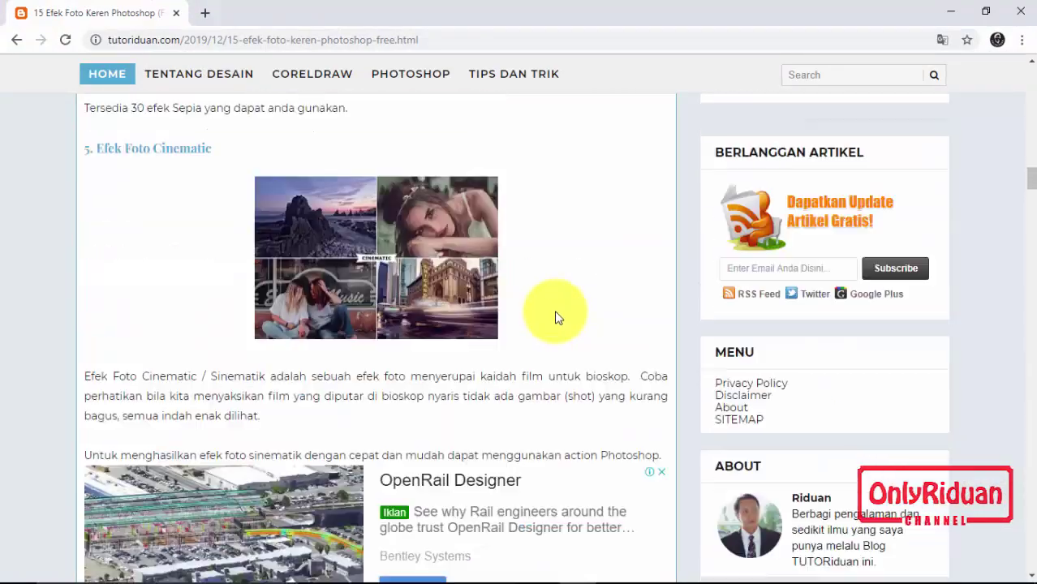
{"action": "scroll", "coordinate": [556, 308], "scroll_direction": "up", "scroll_amount": 5}
{"action": "scroll", "coordinate": [558, 316], "scroll_direction": "up", "scroll_amount": 5}
{"action": "scroll", "coordinate": [559, 316], "scroll_direction": "up", "scroll_amount": 5}
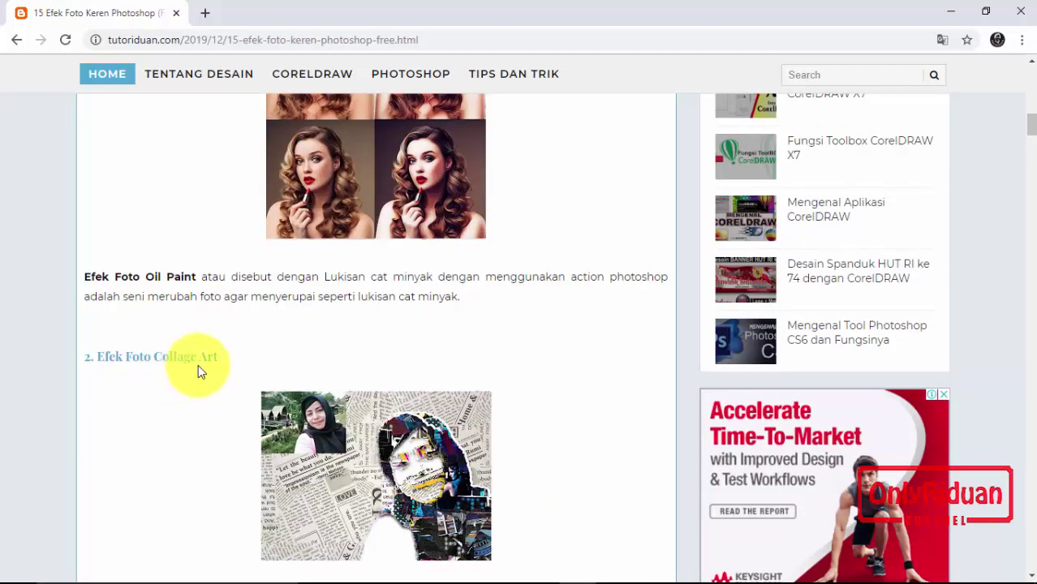
{"action": "scroll", "coordinate": [433, 382], "scroll_direction": "down", "scroll_amount": 2}
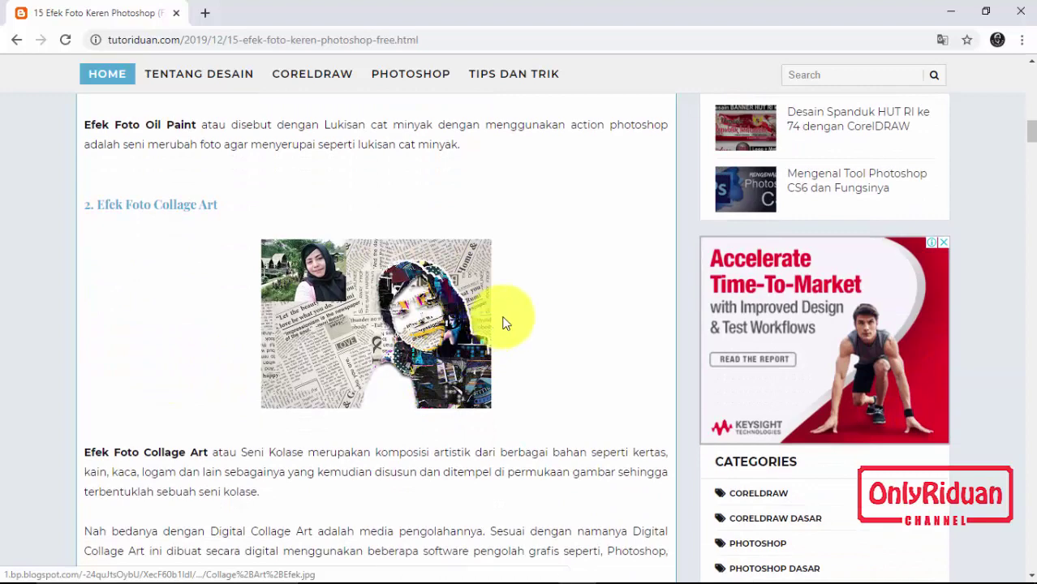
{"action": "left_click", "coordinate": [162, 208]}
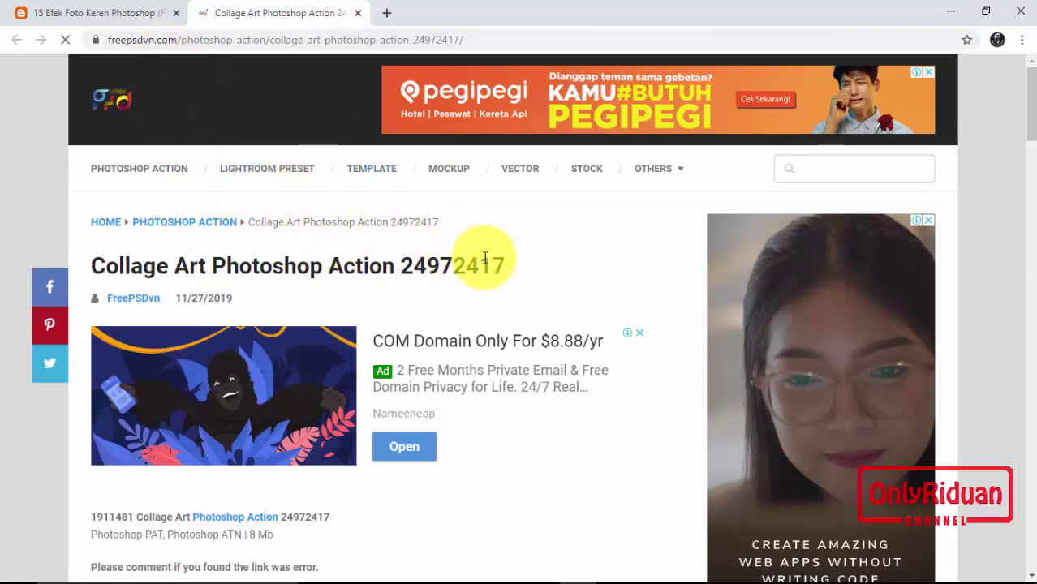
Follow the Google Drive link and download the 7.5 MB Collage Art action zip
{"action": "scroll", "coordinate": [500, 271], "scroll_direction": "down", "scroll_amount": 3}
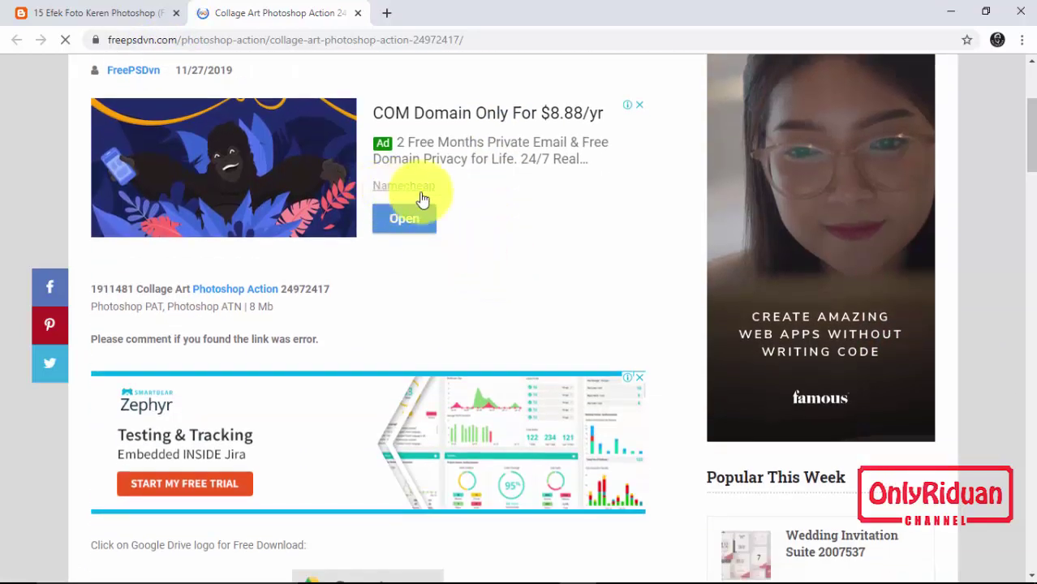
{"action": "scroll", "coordinate": [425, 204], "scroll_direction": "down", "scroll_amount": 5}
{"action": "scroll", "coordinate": [450, 215], "scroll_direction": "up", "scroll_amount": 2}
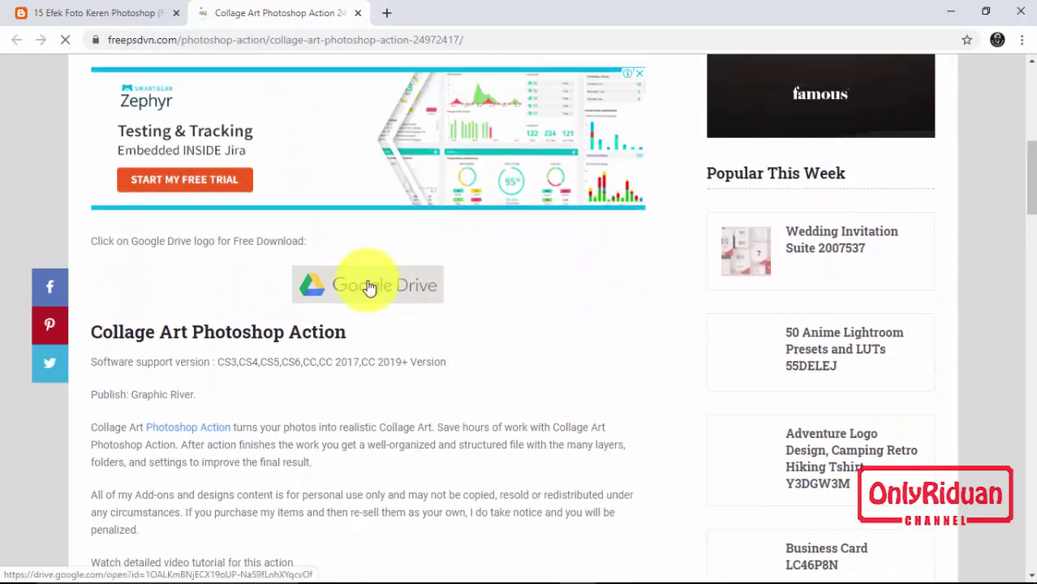
{"action": "left_click", "coordinate": [370, 293]}
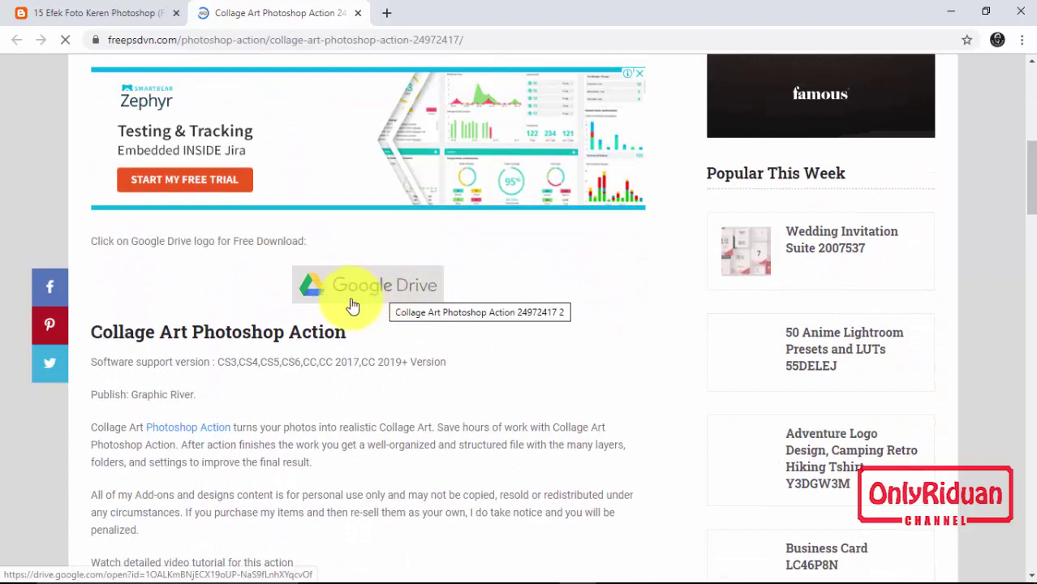
{"action": "left_click", "coordinate": [367, 289]}
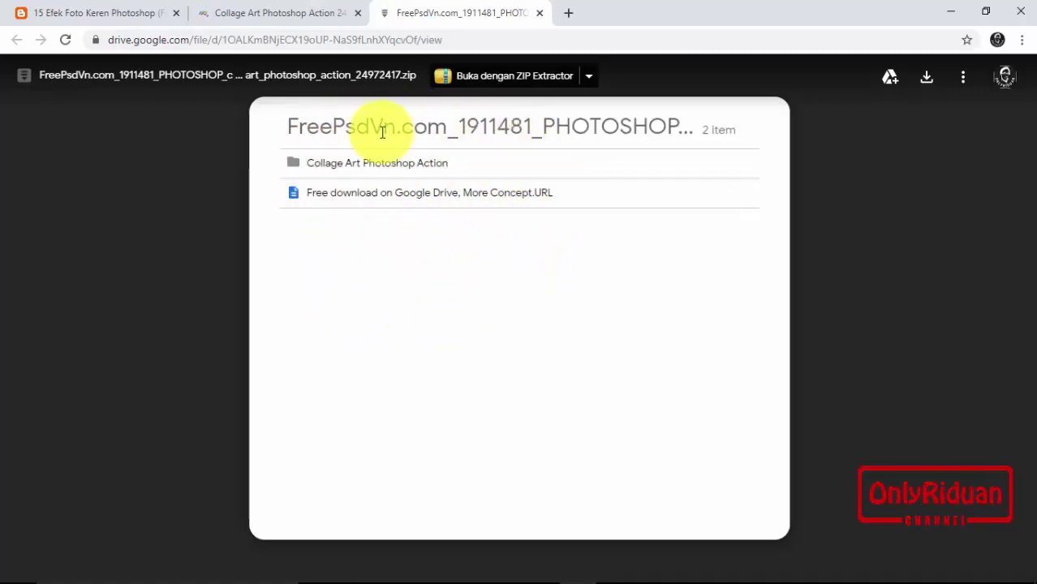
{"action": "left_click", "coordinate": [927, 81]}
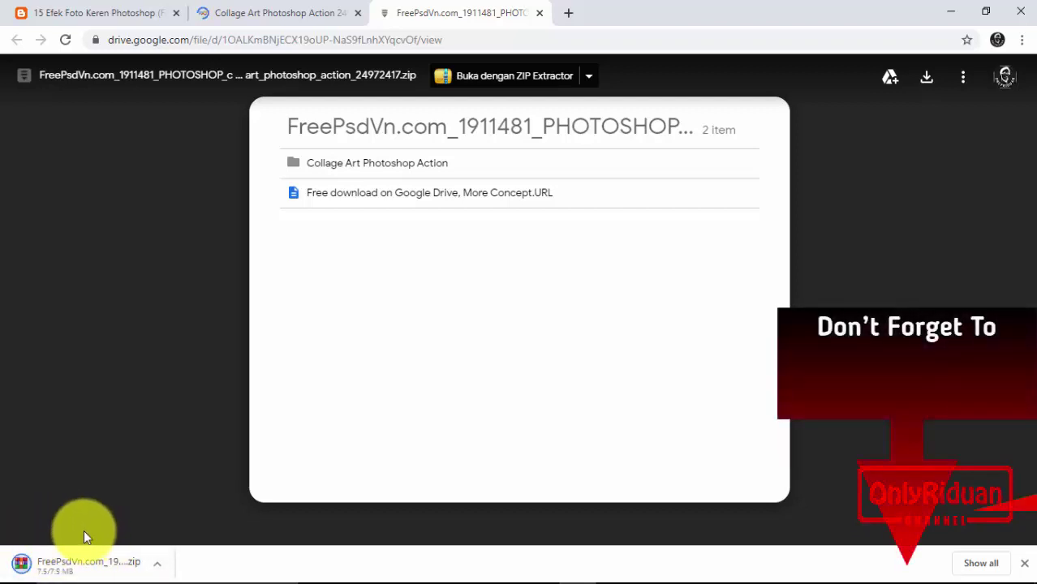
{"action": "left_click", "coordinate": [46, 566]}
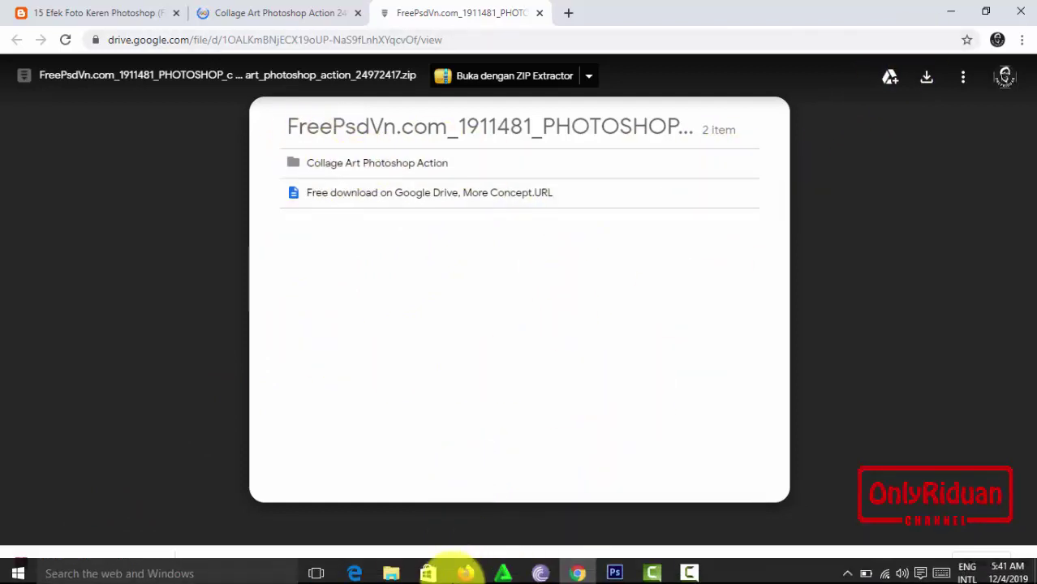
Extract the downloaded zip here and open the Collage Art Photoshop Action folder
{"action": "left_click", "coordinate": [392, 569]}
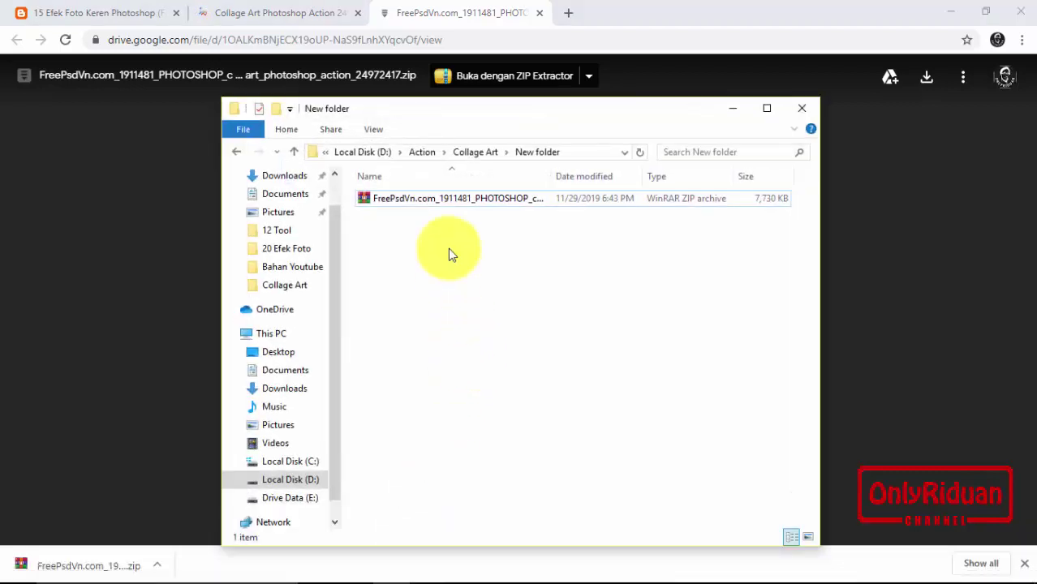
{"action": "left_click", "coordinate": [949, 21]}
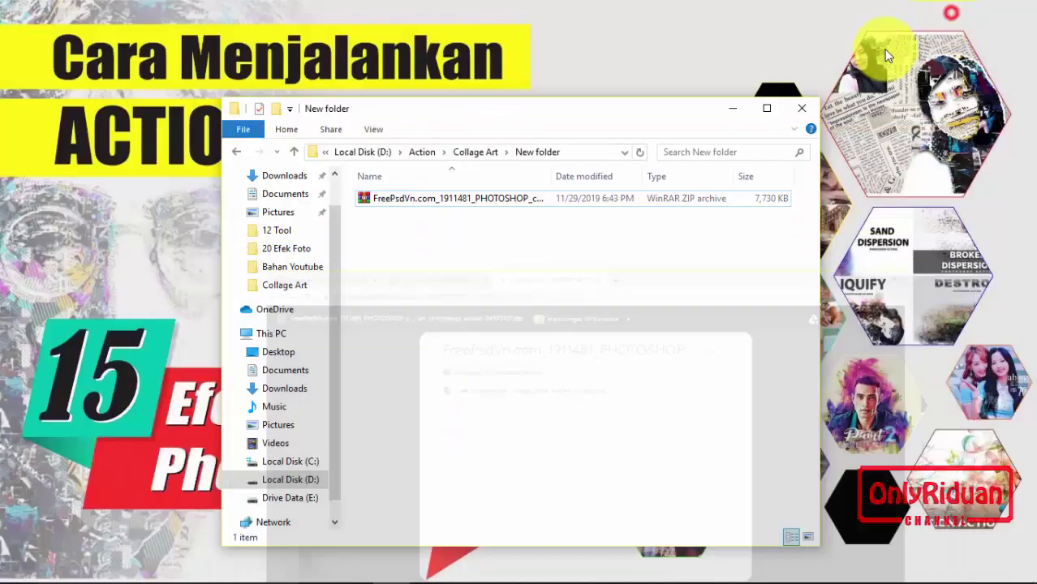
{"action": "left_click_drag", "start_coordinate": [485, 108], "coordinate": [497, 80]}
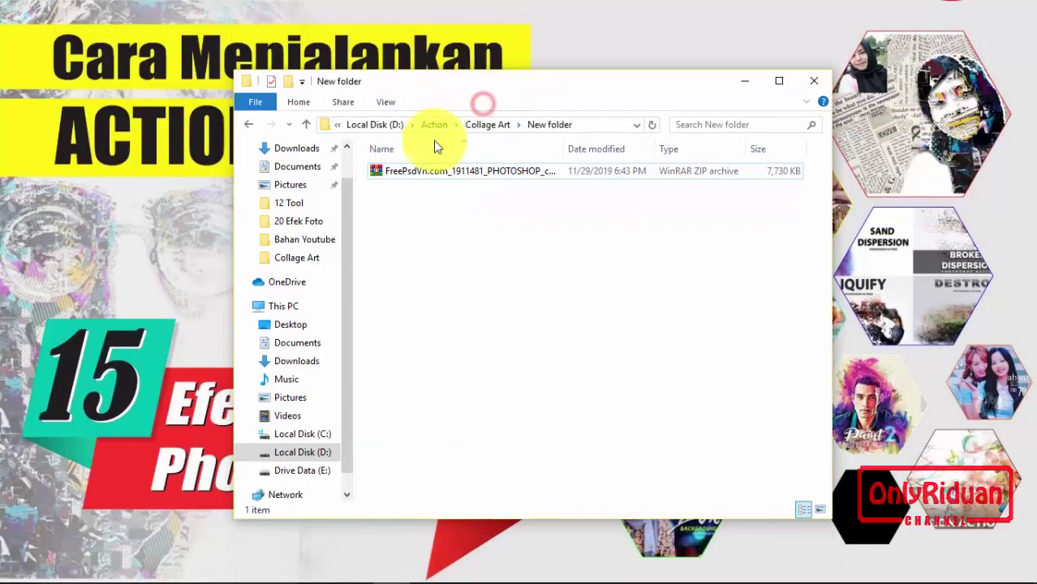
{"action": "left_click", "coordinate": [418, 171]}
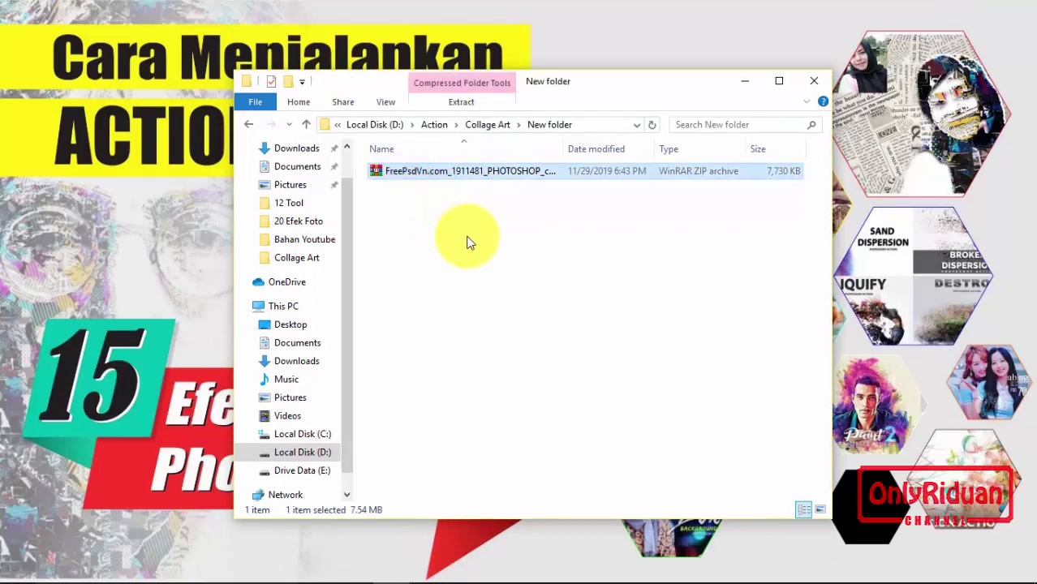
{"action": "right_click", "coordinate": [430, 172]}
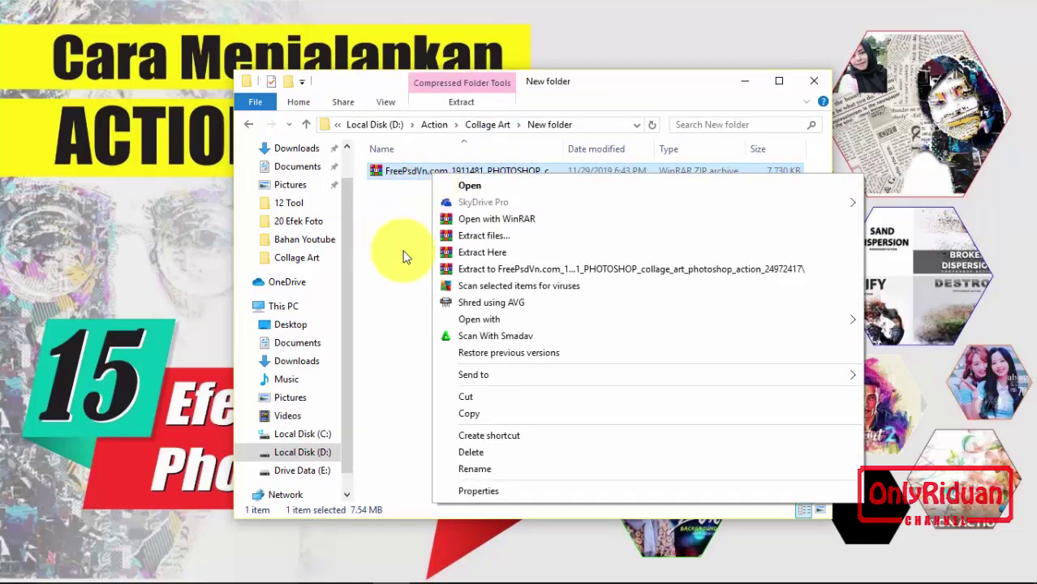
{"action": "left_click", "coordinate": [489, 255]}
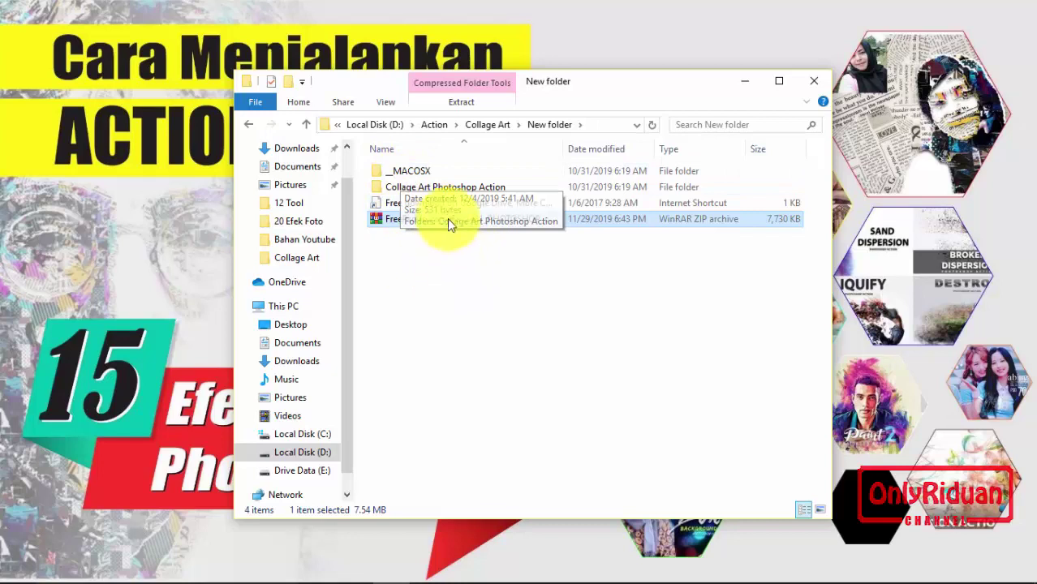
{"action": "double_click", "coordinate": [422, 186]}
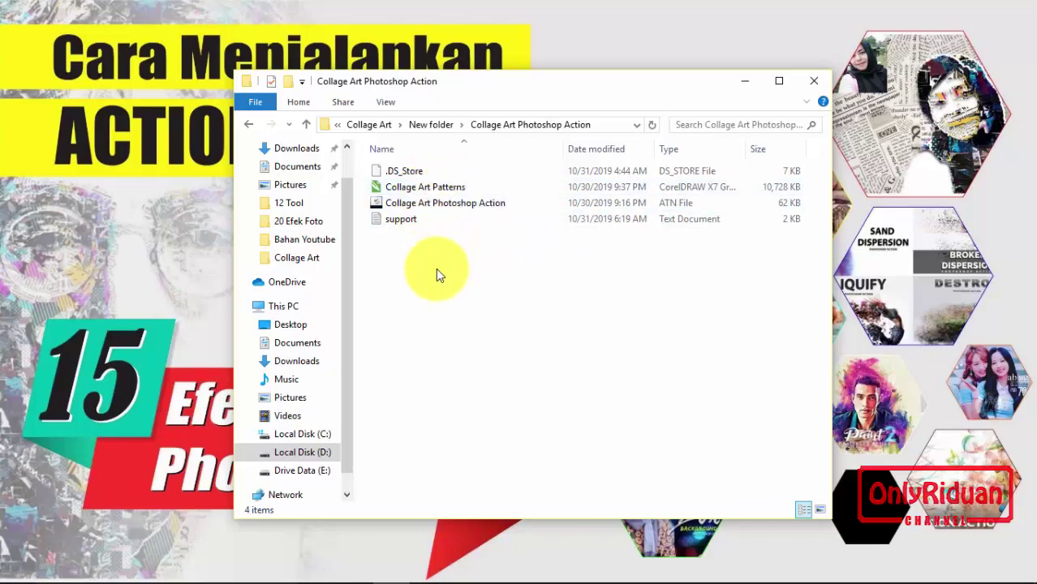
Back in Photoshop, look through the Untitled-2 to Untitled-4 samples, ending on the 1.jpg portrait
{"action": "left_click", "coordinate": [745, 84]}
{"action": "mouse_move", "coordinate": [520, 581]}
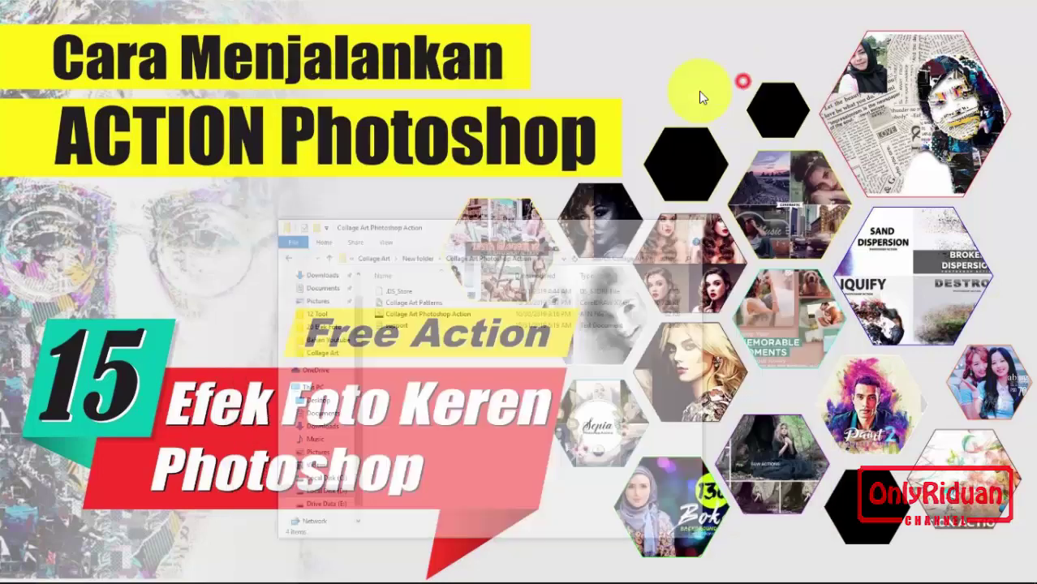
{"action": "left_click", "coordinate": [614, 569]}
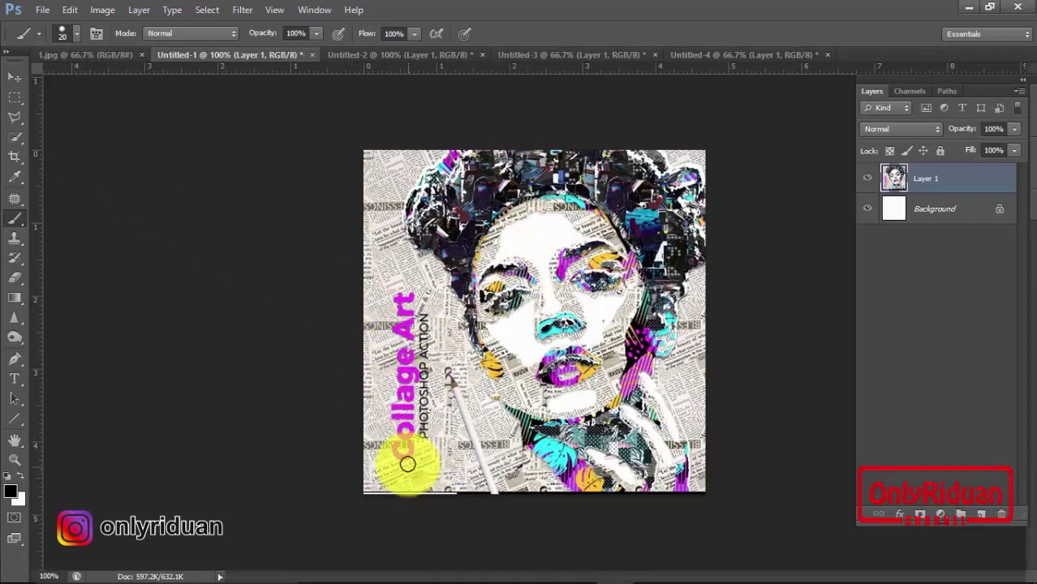
{"action": "left_click", "coordinate": [408, 58]}
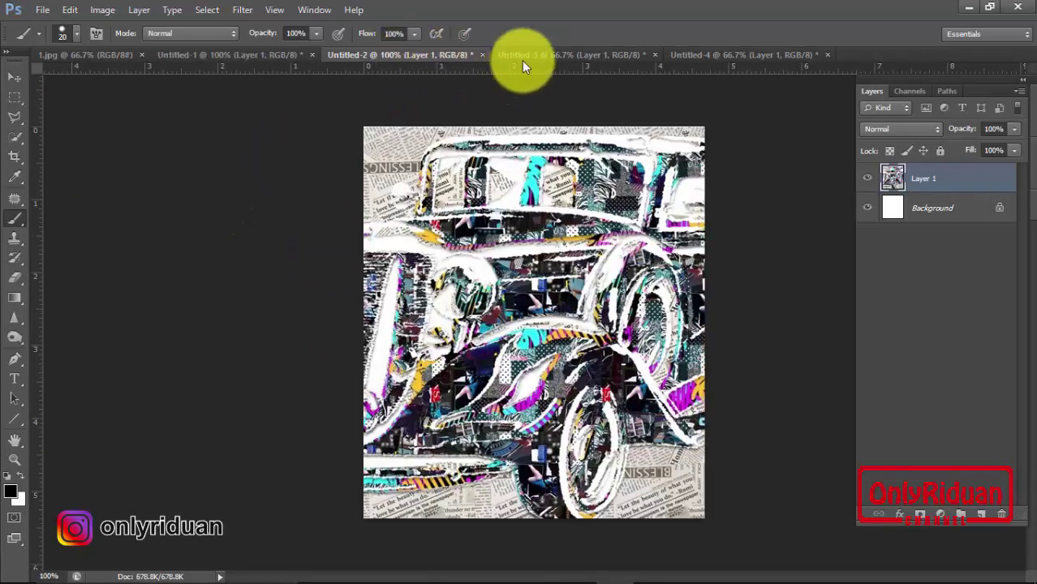
{"action": "left_click", "coordinate": [524, 57]}
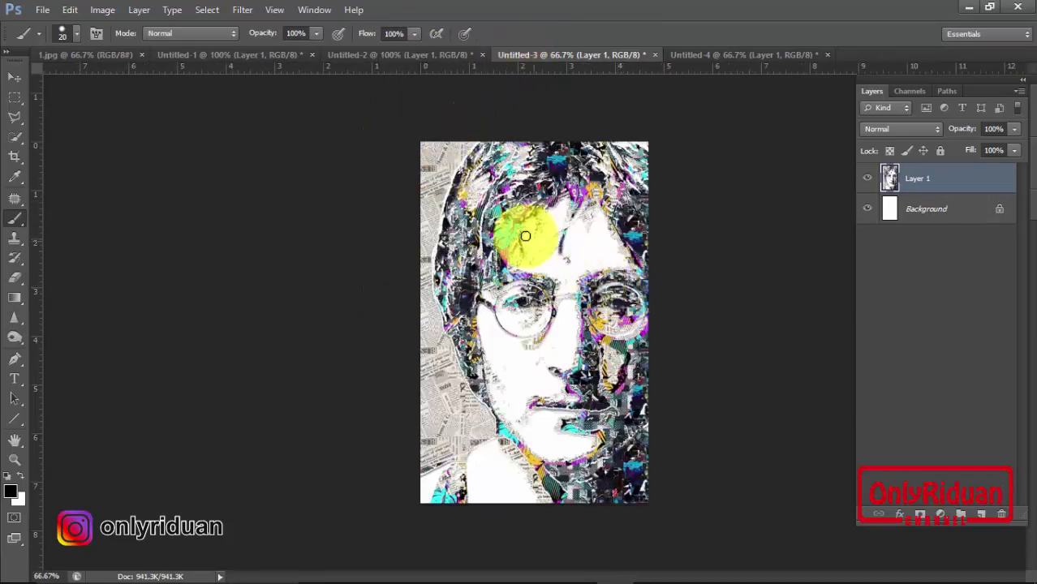
{"action": "left_click", "coordinate": [707, 54]}
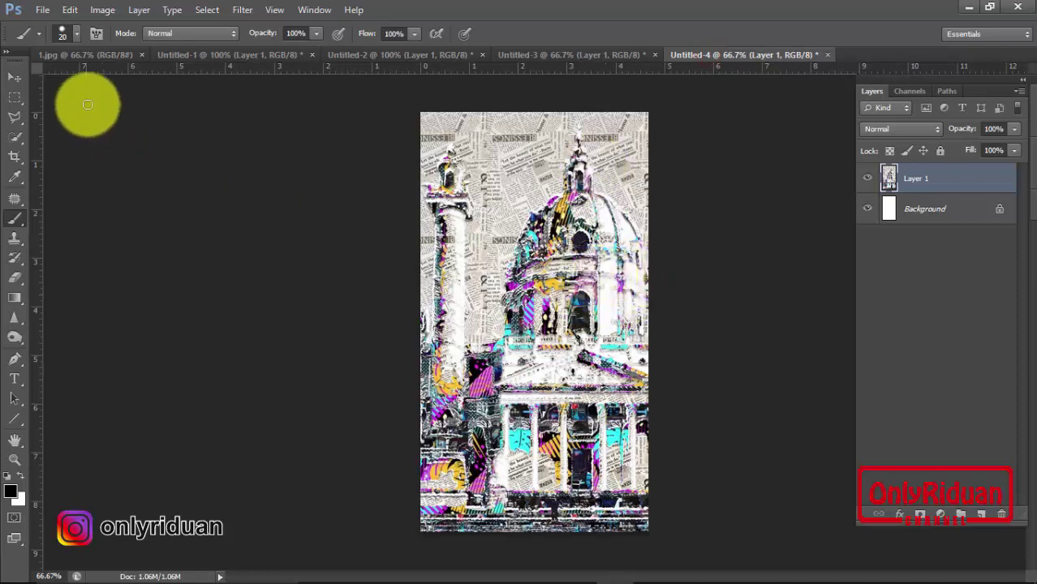
{"action": "left_click", "coordinate": [99, 55]}
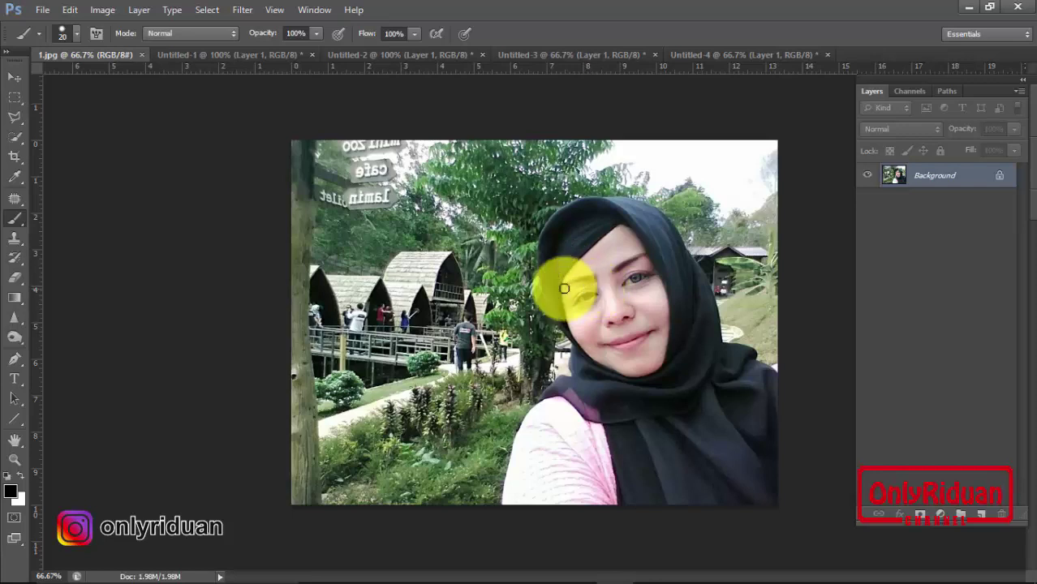
Select the Move tool, show the Actions panel beside the photo and open its flyout menu
{"action": "left_click", "coordinate": [15, 78]}
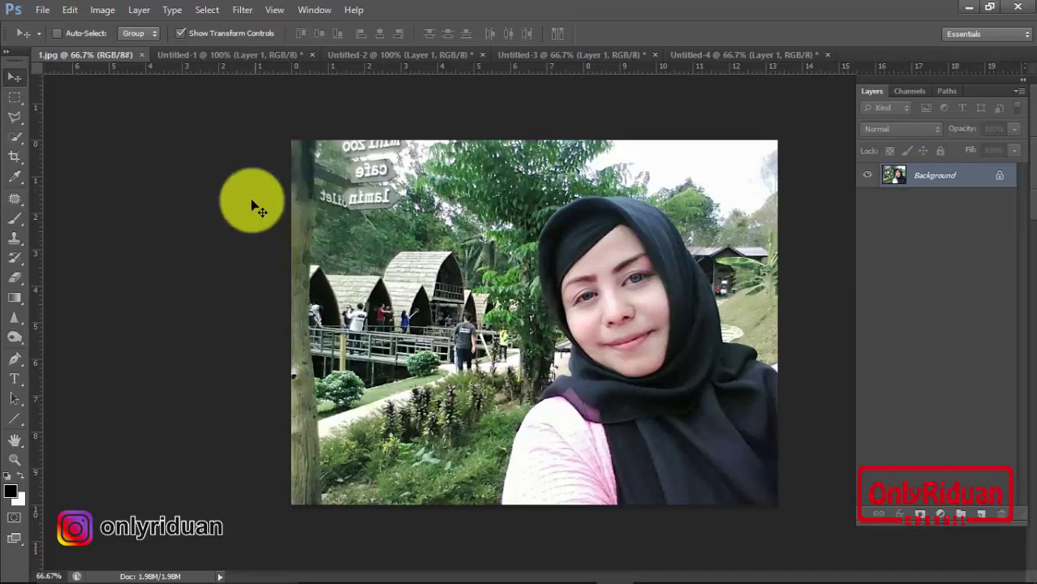
{"action": "left_click", "coordinate": [311, 11]}
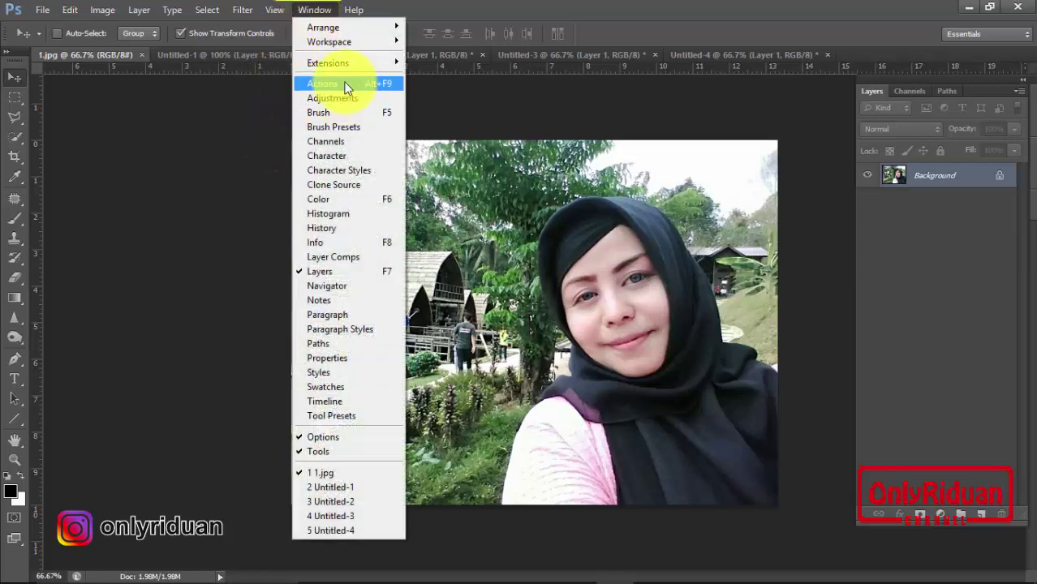
{"action": "left_click", "coordinate": [355, 84]}
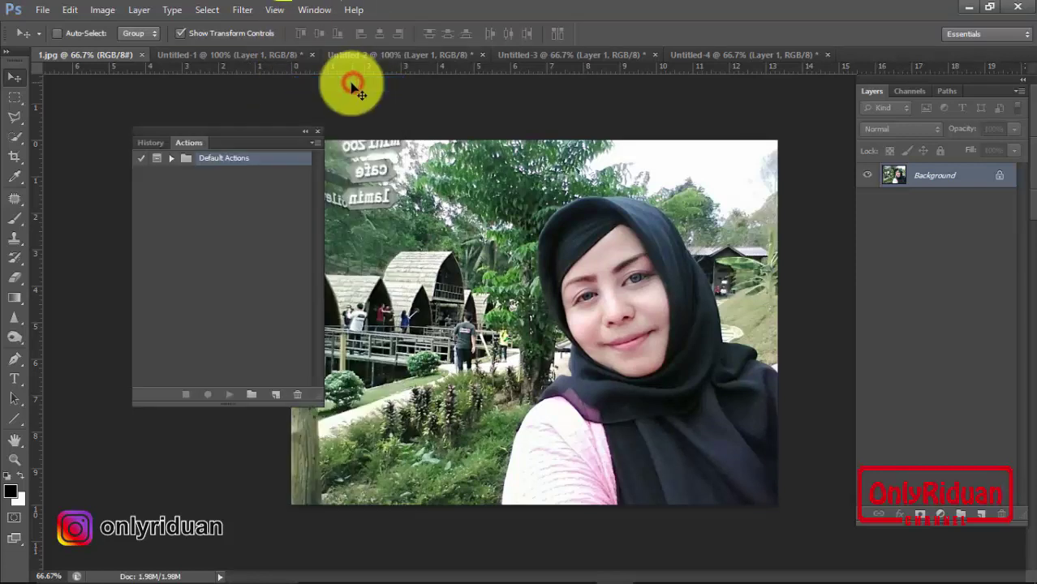
{"action": "left_click_drag", "start_coordinate": [236, 136], "coordinate": [228, 143]}
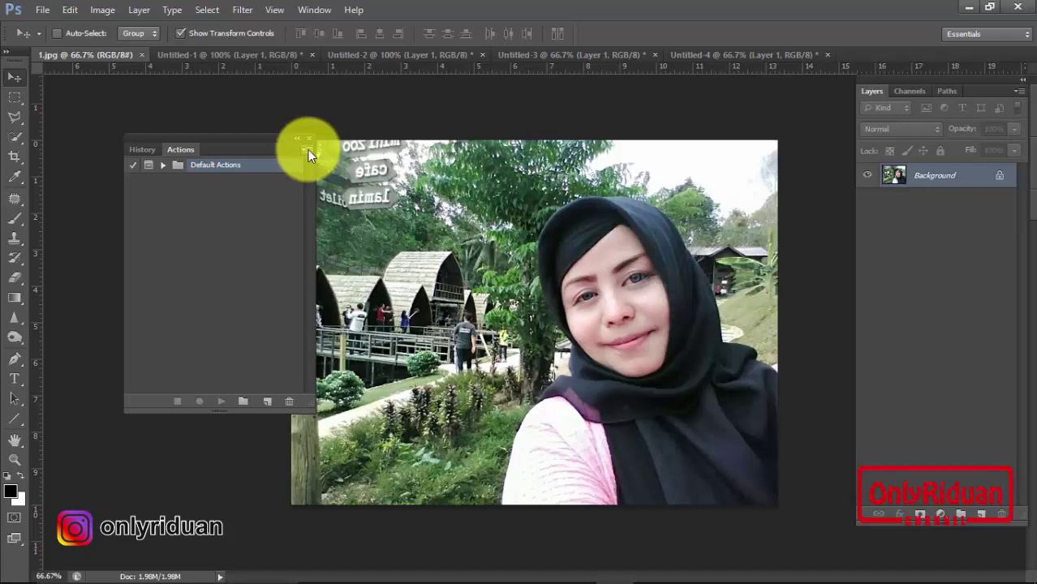
{"action": "left_click_drag", "start_coordinate": [267, 139], "coordinate": [257, 146]}
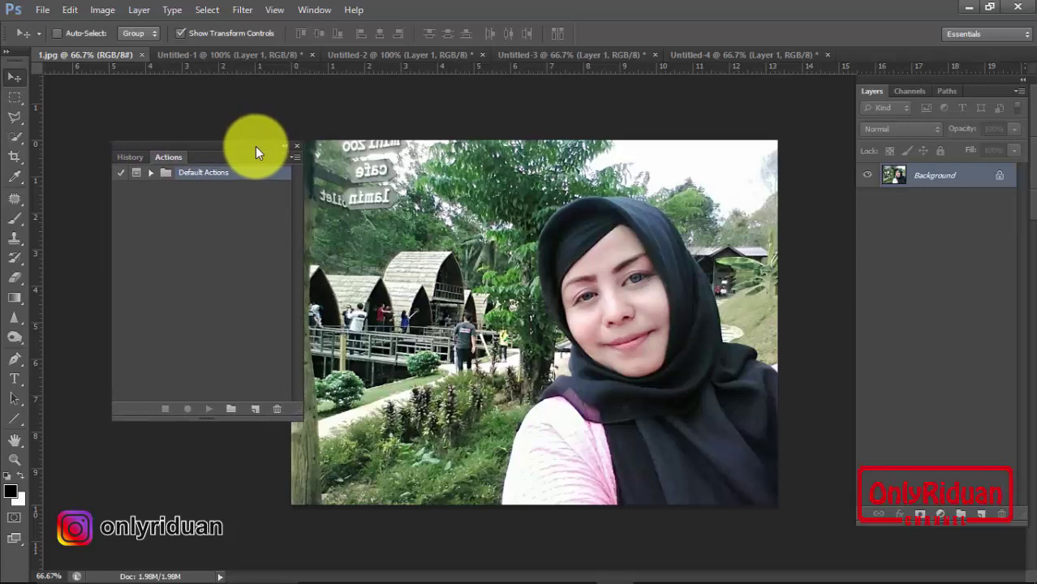
{"action": "left_click", "coordinate": [297, 159]}
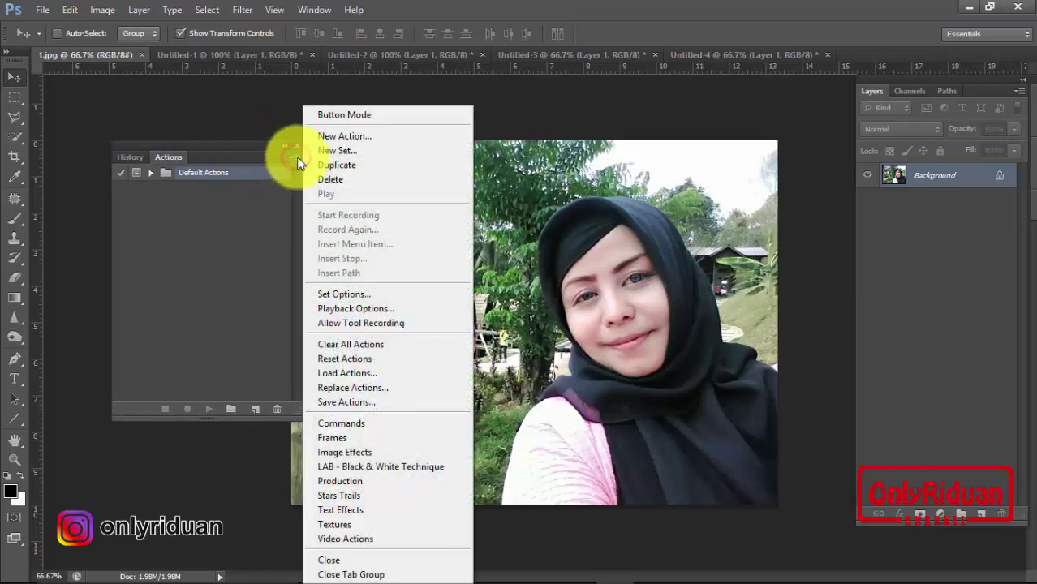
Load Collage Art Photoshop Action.atn into the Actions panel
{"action": "left_click", "coordinate": [374, 373]}
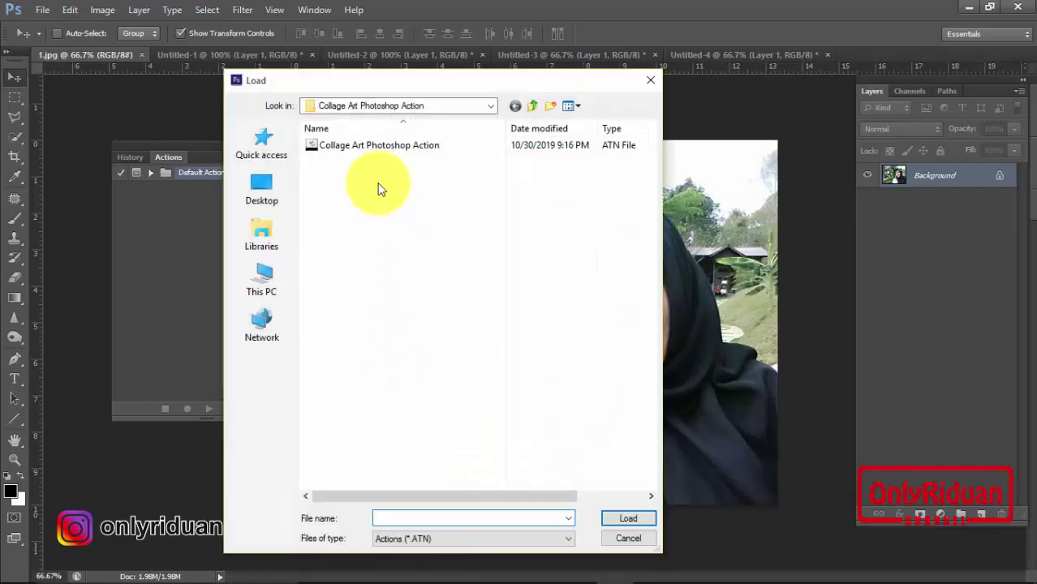
{"action": "left_click", "coordinate": [374, 148]}
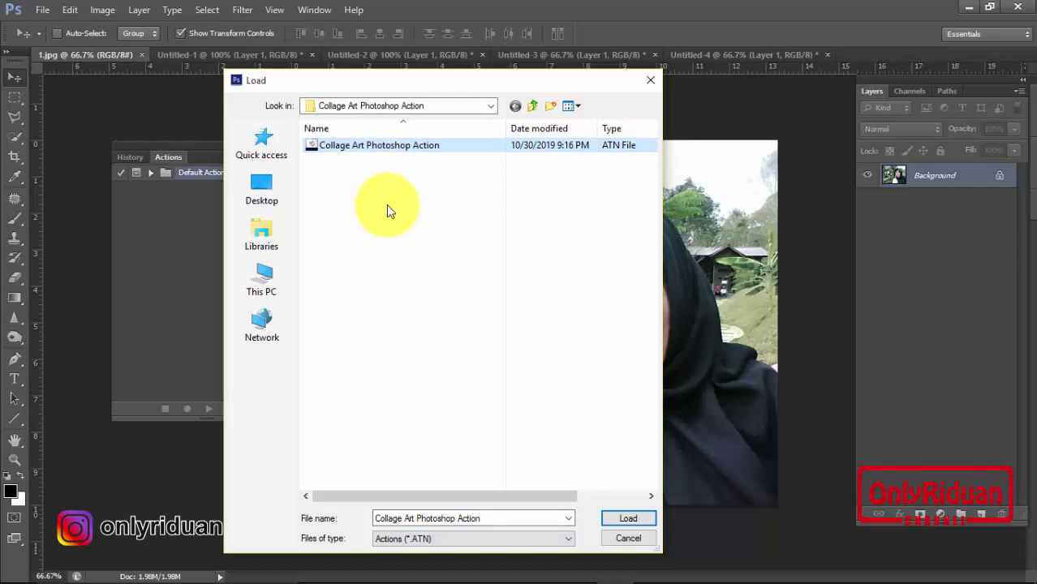
{"action": "left_click", "coordinate": [374, 148]}
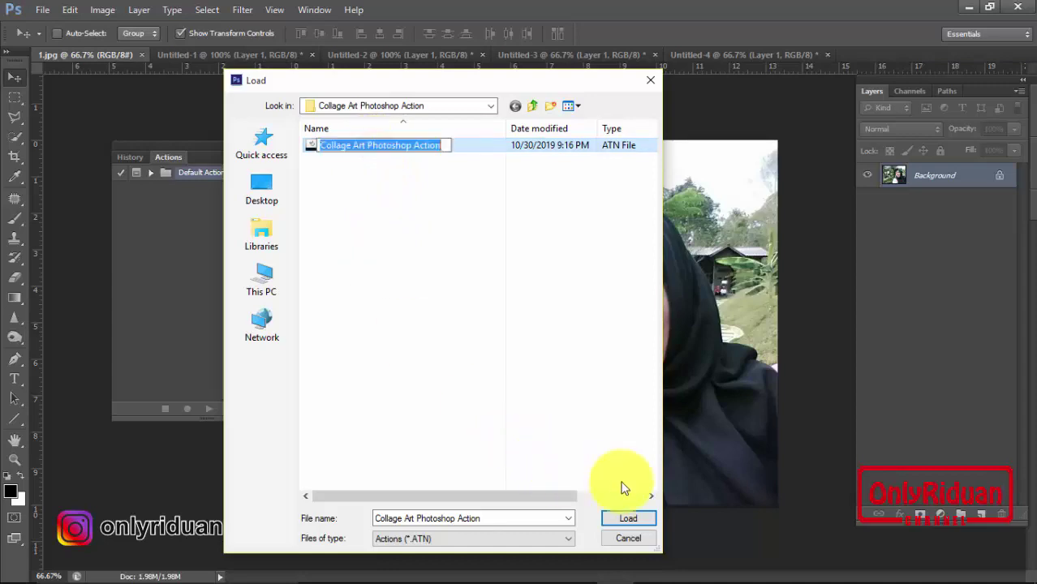
{"action": "left_click", "coordinate": [626, 519]}
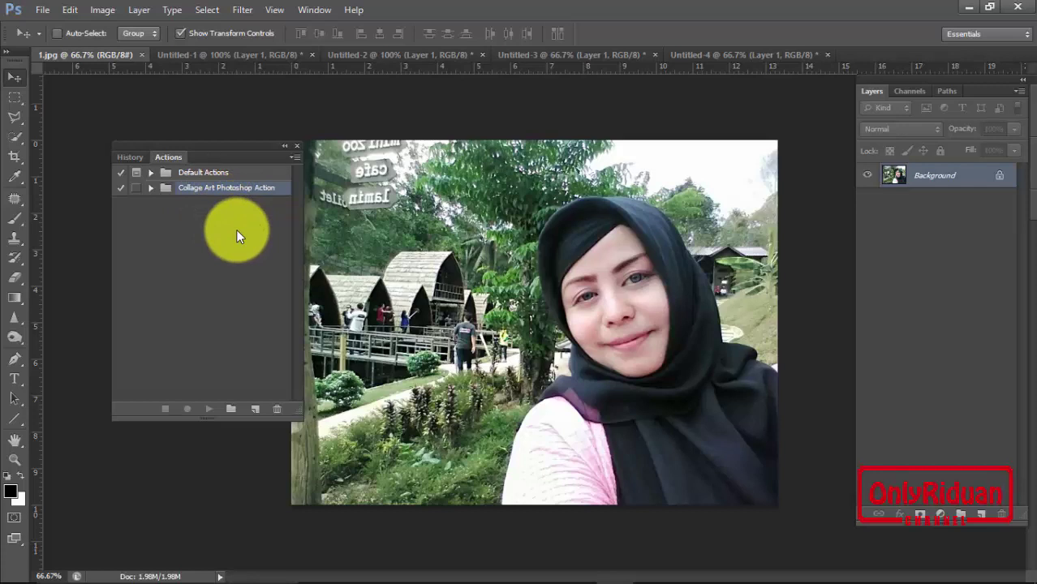
Move the Actions panel aside and open Preset Manager from the Brush preset picker's options
{"action": "left_click_drag", "start_coordinate": [223, 143], "coordinate": [345, 139]}
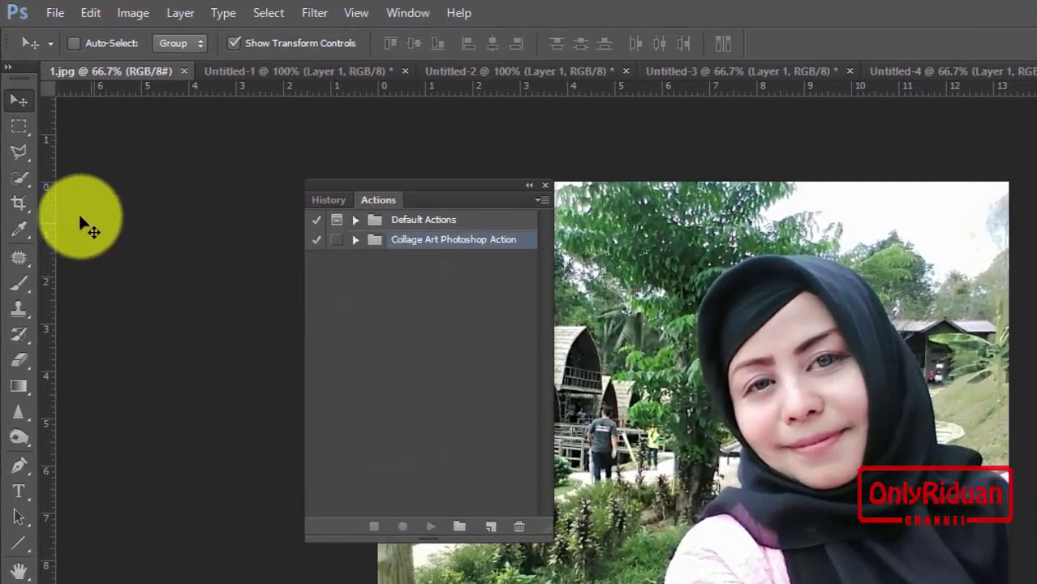
{"action": "left_click", "coordinate": [19, 283]}
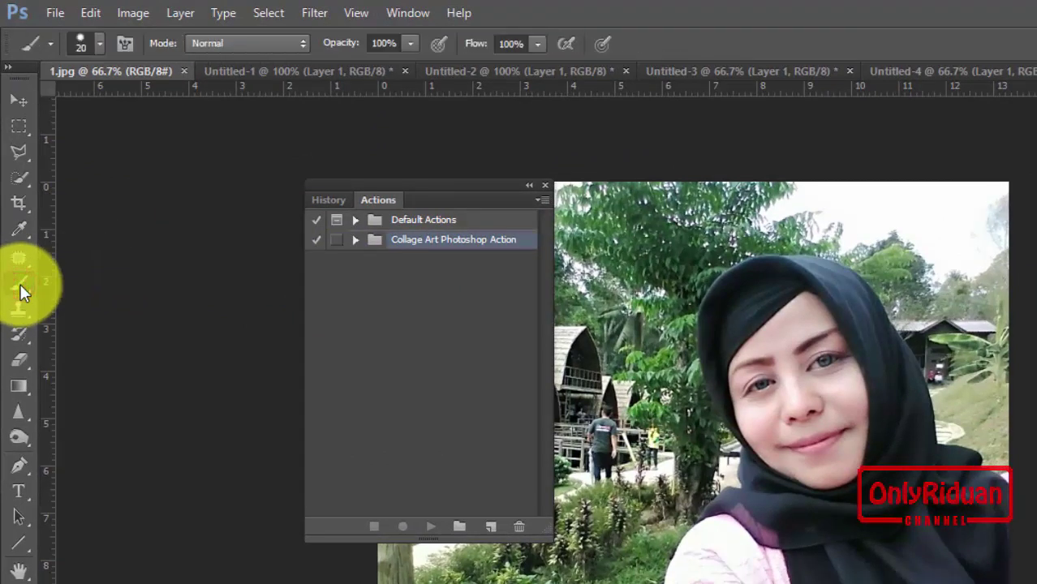
{"action": "left_click", "coordinate": [99, 43]}
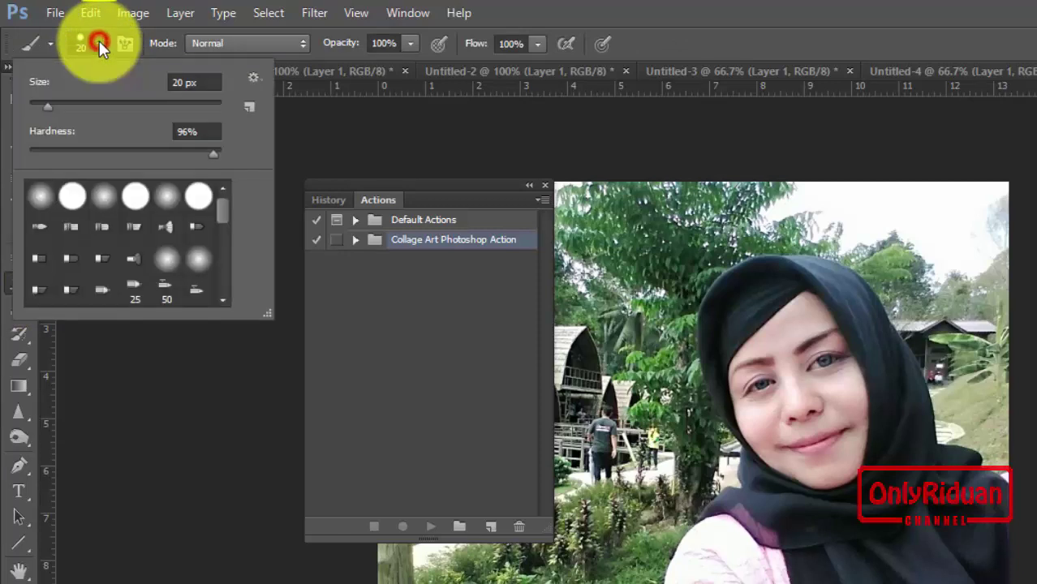
{"action": "left_click", "coordinate": [256, 78]}
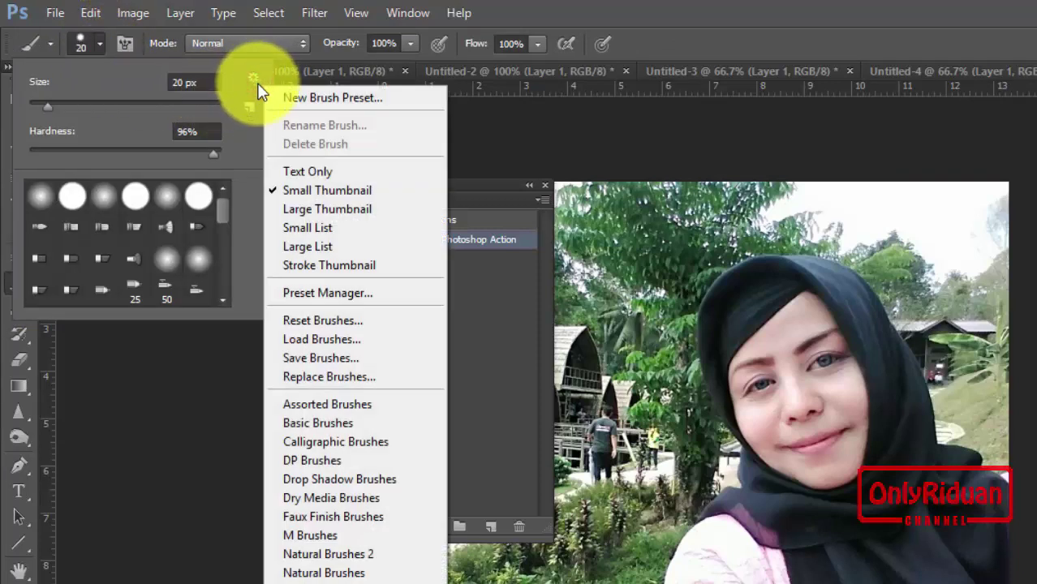
{"action": "left_click", "coordinate": [354, 299]}
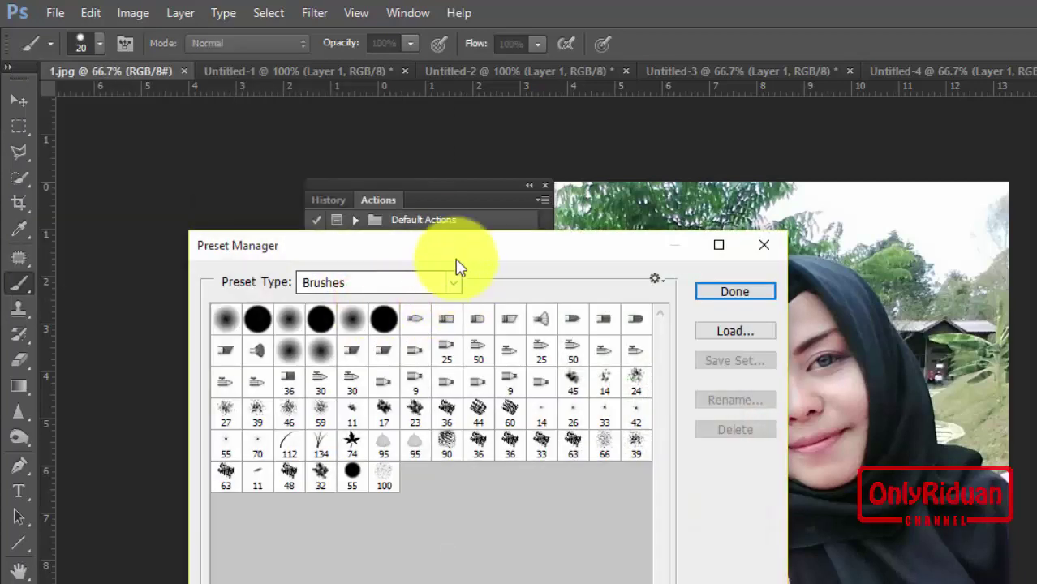
Set Preset Manager to Patterns, load Collage Art Patterns, and close it
{"action": "left_click_drag", "start_coordinate": [463, 240], "coordinate": [523, 168]}
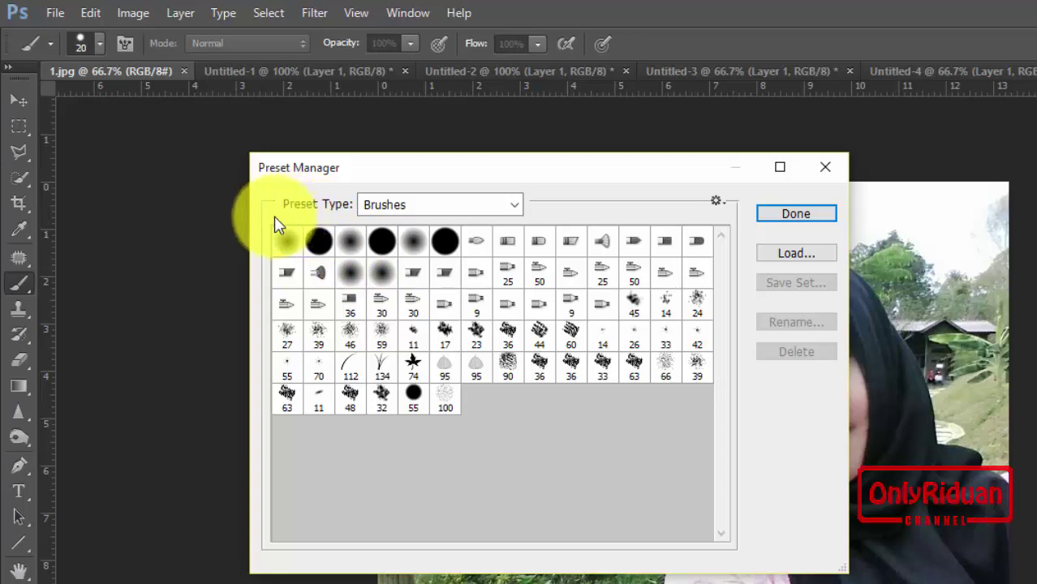
{"action": "left_click", "coordinate": [511, 205]}
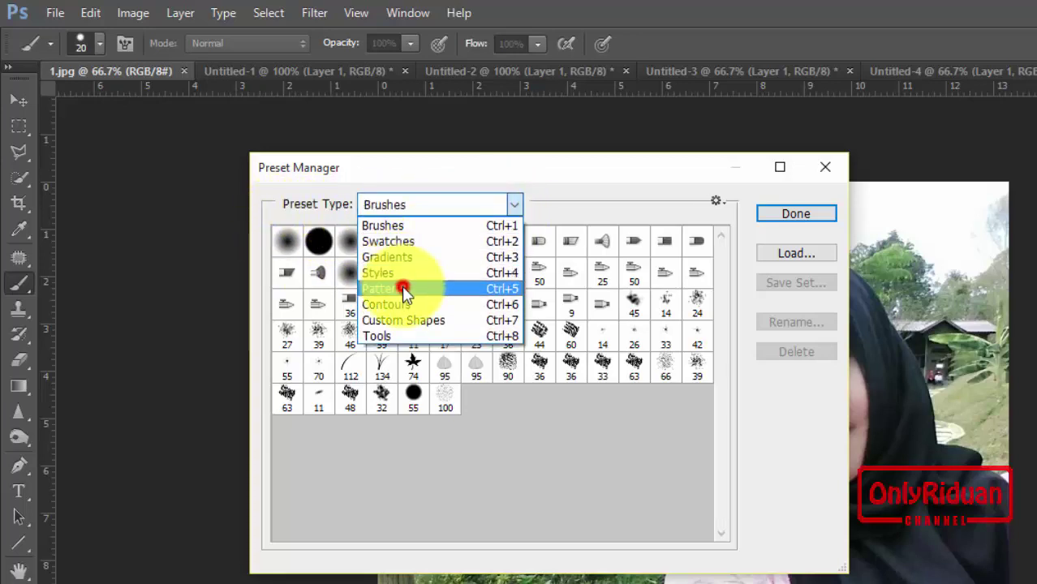
{"action": "left_click", "coordinate": [399, 288]}
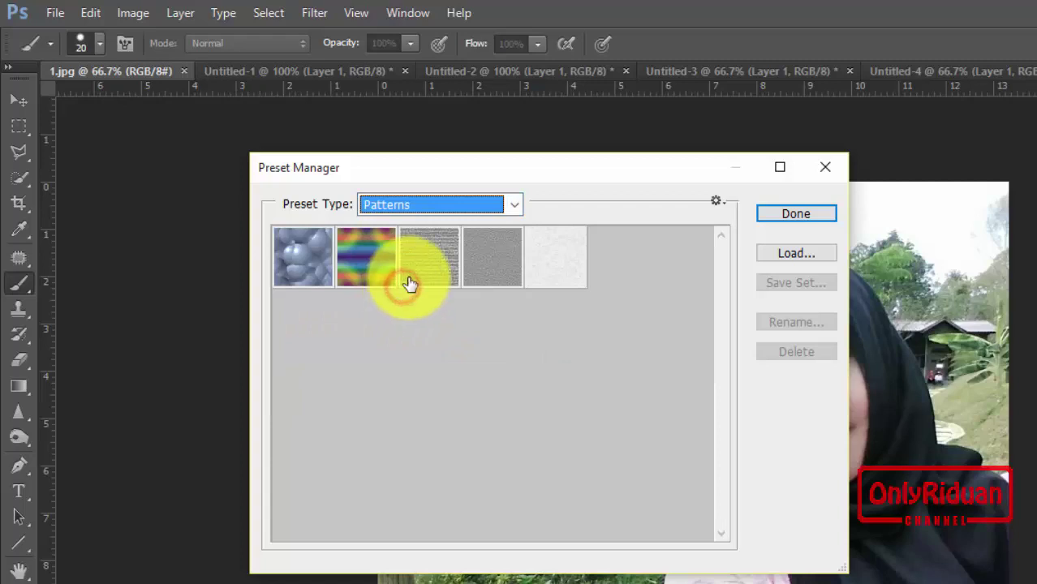
{"action": "left_click", "coordinate": [796, 254]}
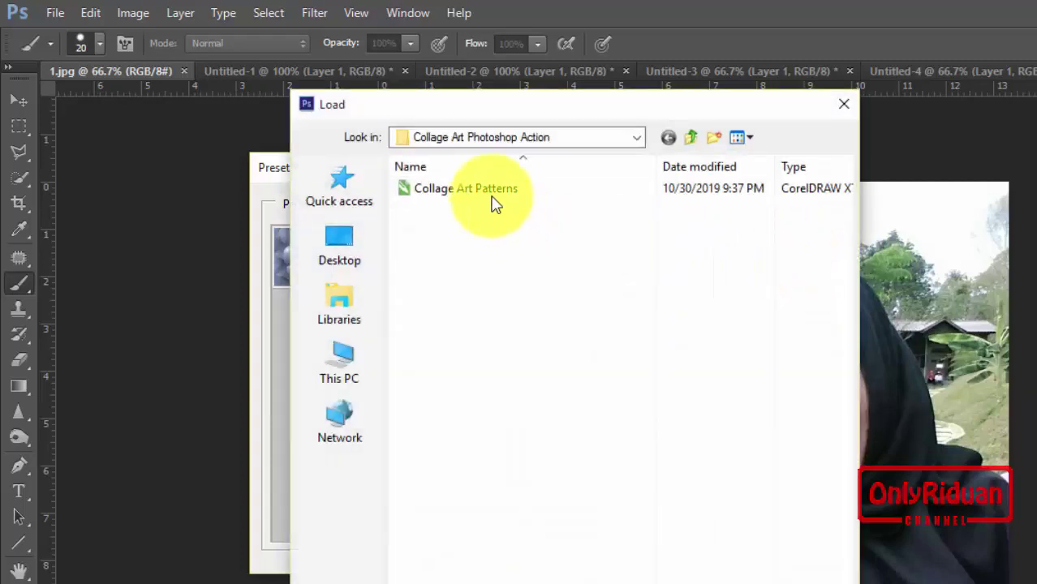
{"action": "left_click", "coordinate": [485, 193]}
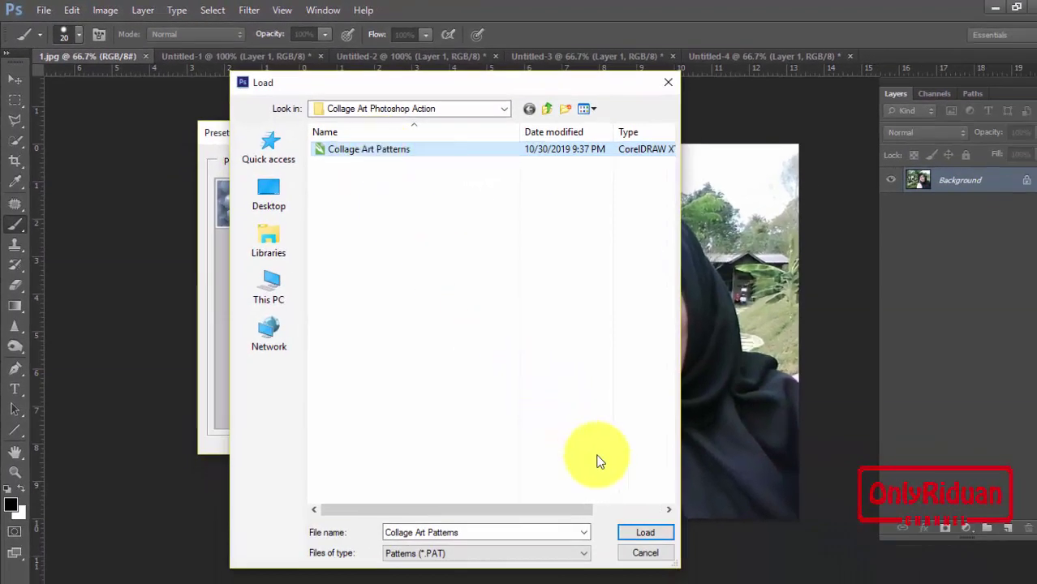
{"action": "left_click", "coordinate": [645, 533]}
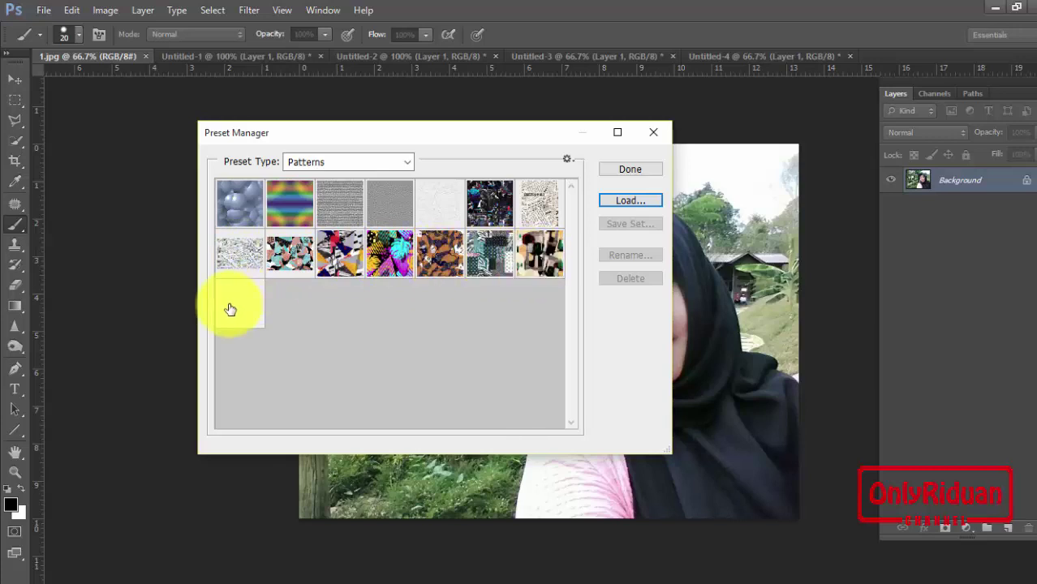
{"action": "left_click", "coordinate": [630, 169]}
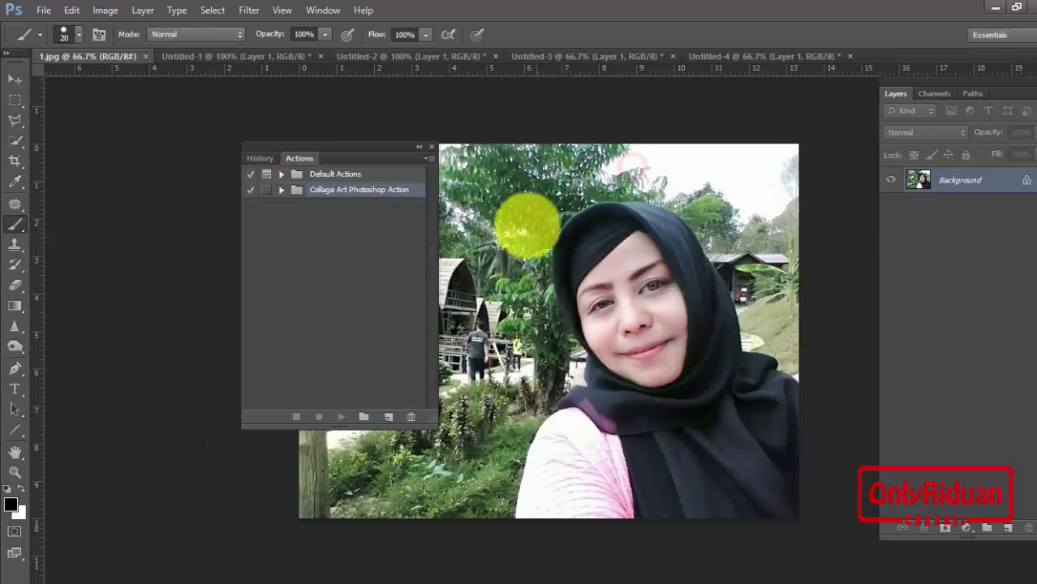
Drag the History/Actions panel left, clear of the 1.jpg portrait
{"action": "left_click_drag", "start_coordinate": [364, 150], "coordinate": [255, 144]}
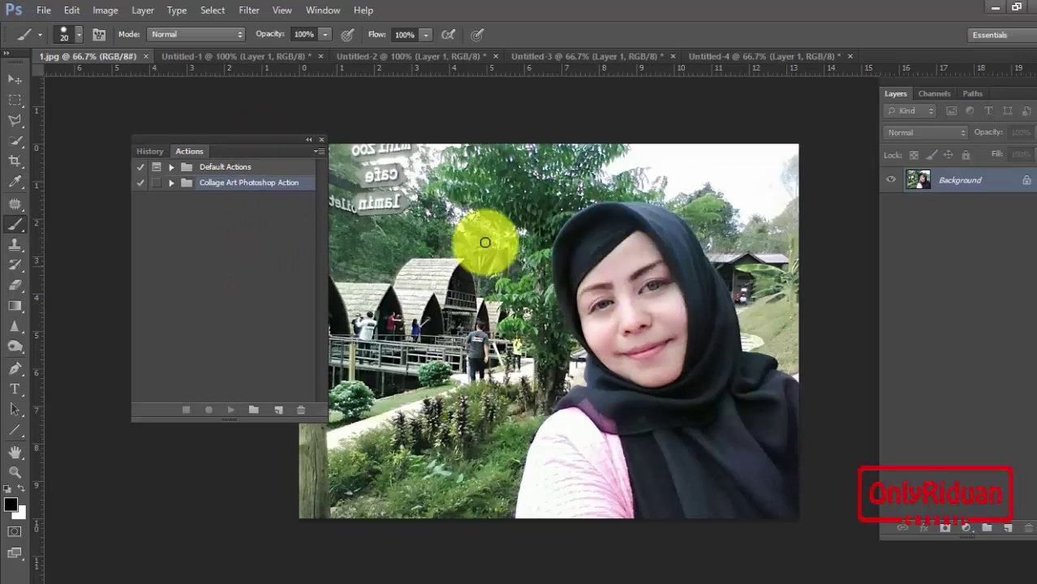
{"action": "left_click_drag", "start_coordinate": [257, 138], "coordinate": [219, 131]}
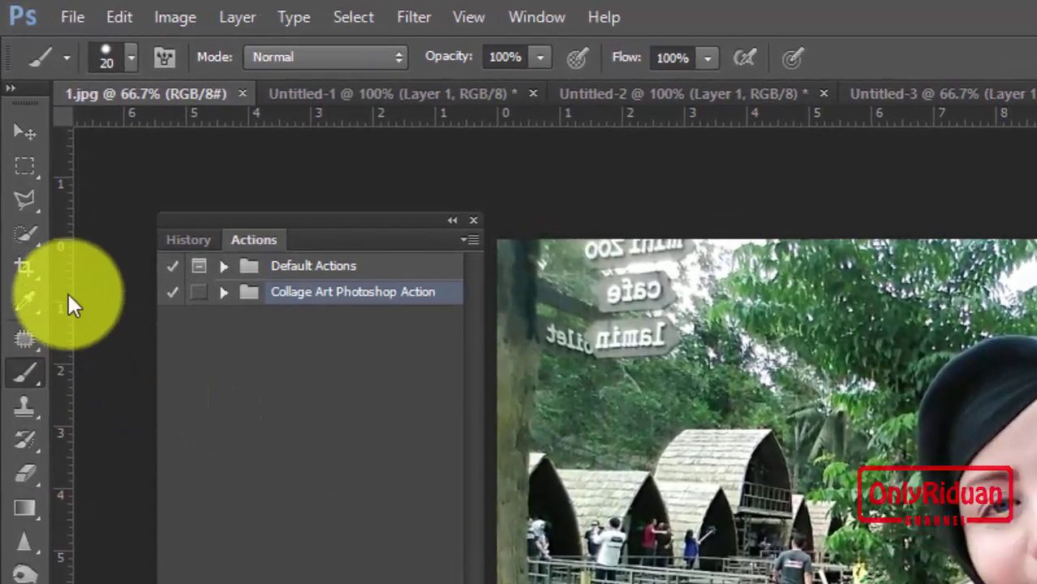
Pick the Quick Selection tool and paint over the woman's face to start the selection
{"action": "left_click", "coordinate": [30, 236]}
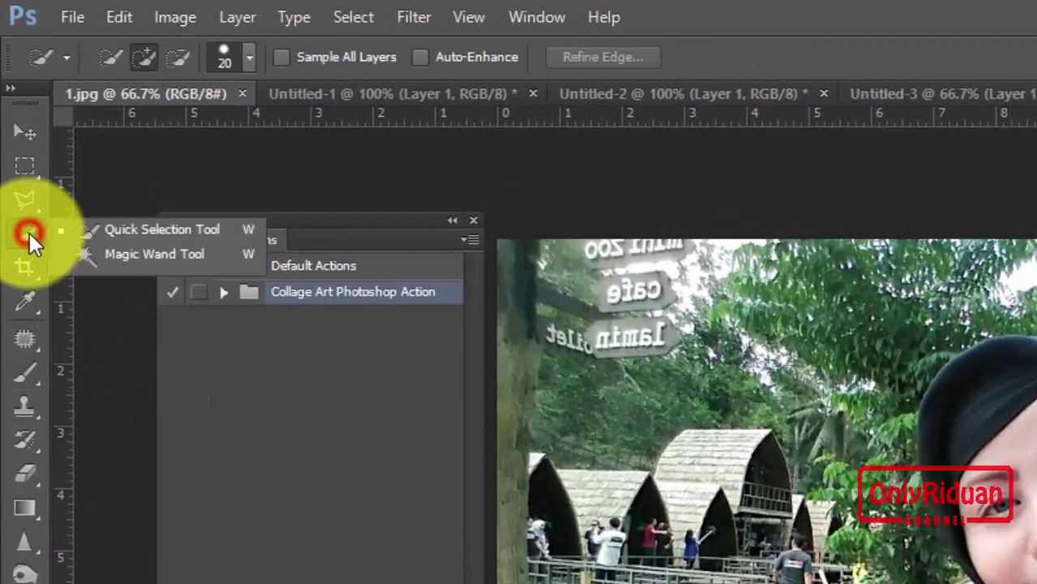
{"action": "left_click", "coordinate": [124, 228]}
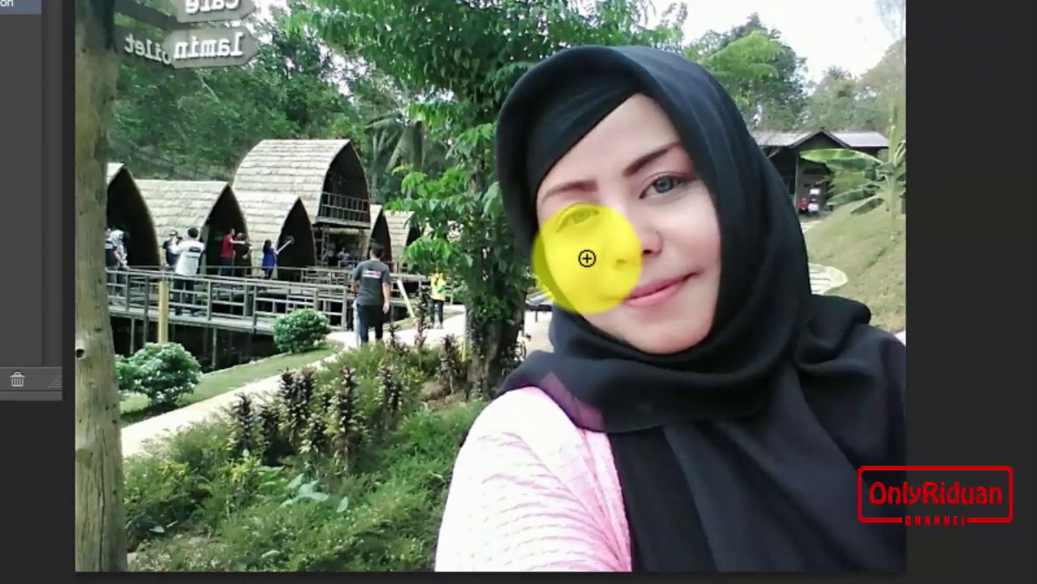
{"action": "mouse_move", "coordinate": [600, 275]}
{"action": "left_mouse_down"}
{"action": "mouse_move", "coordinate": [562, 117]}
{"action": "mouse_move", "coordinate": [646, 100]}
{"action": "mouse_move", "coordinate": [725, 478]}
{"action": "left_mouse_up"}
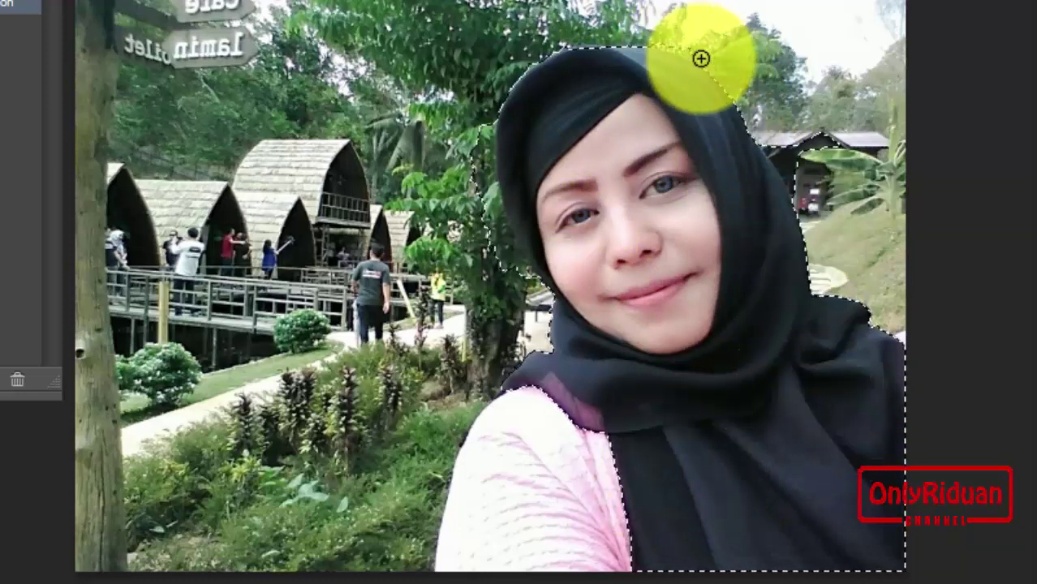
Alt-brush away the sky and background along the hijab and left cheek edges
{"action": "key", "text": "alt"}
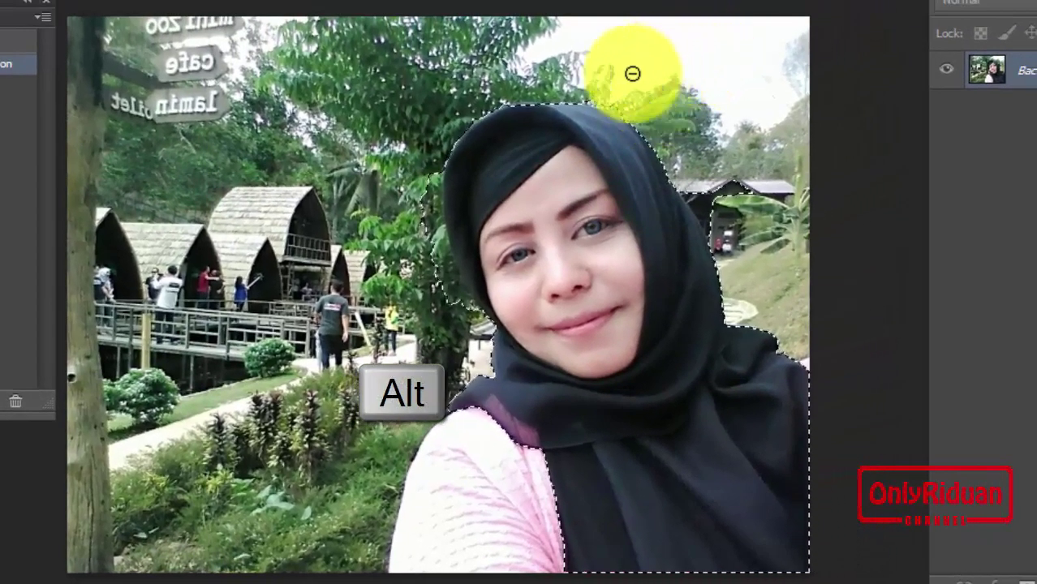
{"action": "left_click_drag", "start_coordinate": [579, 97], "coordinate": [618, 101]}
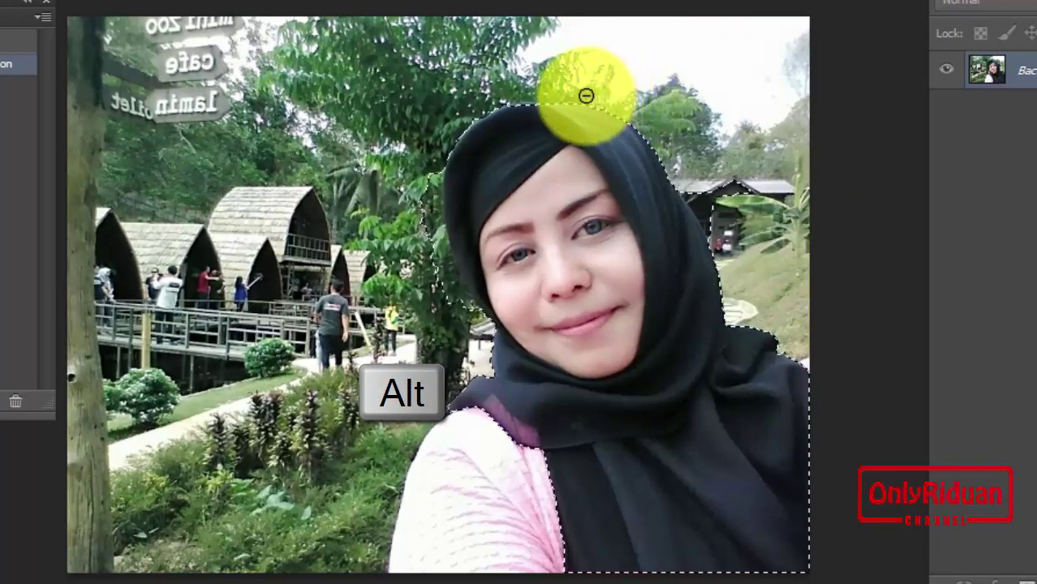
{"action": "mouse_move", "coordinate": [695, 139]}
{"action": "left_mouse_down"}
{"action": "mouse_move", "coordinate": [746, 181]}
{"action": "mouse_move", "coordinate": [705, 214]}
{"action": "left_mouse_up"}
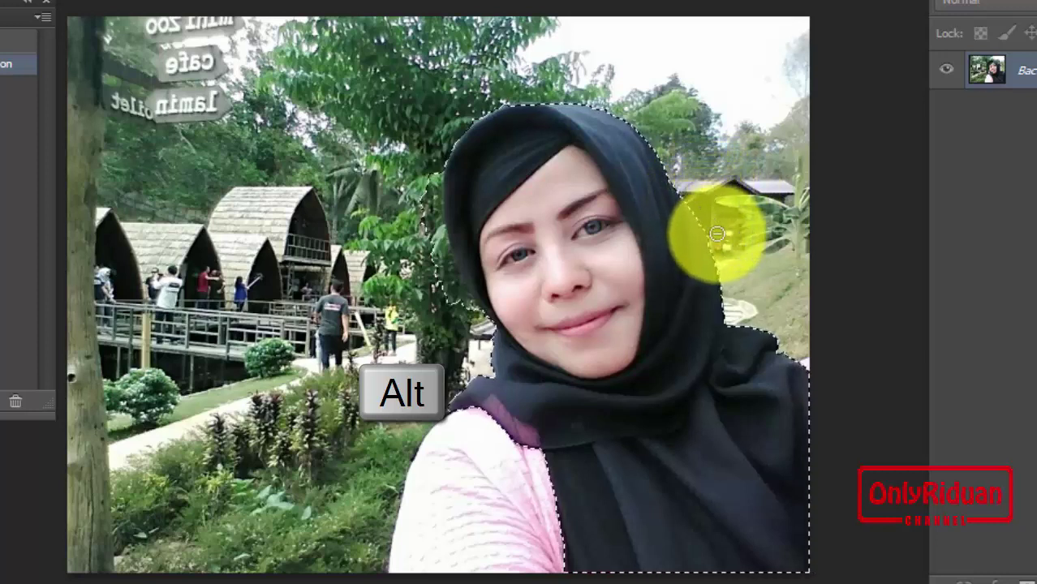
{"action": "left_click_drag", "start_coordinate": [475, 325], "coordinate": [466, 315]}
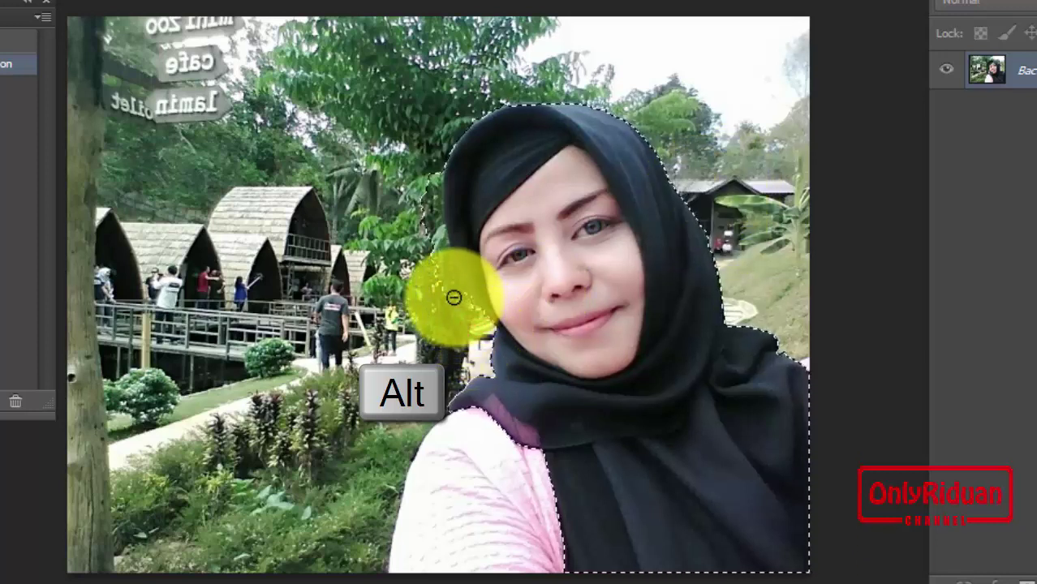
{"action": "mouse_move", "coordinate": [429, 250]}
{"action": "left_mouse_down"}
{"action": "mouse_move", "coordinate": [437, 207]}
{"action": "mouse_move", "coordinate": [507, 201]}
{"action": "mouse_move", "coordinate": [488, 294]}
{"action": "mouse_move", "coordinate": [524, 204]}
{"action": "mouse_move", "coordinate": [505, 208]}
{"action": "mouse_move", "coordinate": [495, 189]}
{"action": "mouse_move", "coordinate": [539, 196]}
{"action": "mouse_move", "coordinate": [475, 183]}
{"action": "mouse_move", "coordinate": [460, 207]}
{"action": "mouse_move", "coordinate": [479, 288]}
{"action": "mouse_move", "coordinate": [567, 394]}
{"action": "mouse_move", "coordinate": [447, 299]}
{"action": "mouse_move", "coordinate": [536, 329]}
{"action": "mouse_move", "coordinate": [503, 440]}
{"action": "mouse_move", "coordinate": [518, 421]}
{"action": "mouse_move", "coordinate": [469, 462]}
{"action": "mouse_move", "coordinate": [514, 423]}
{"action": "mouse_move", "coordinate": [472, 461]}
{"action": "mouse_move", "coordinate": [542, 467]}
{"action": "mouse_move", "coordinate": [524, 440]}
{"action": "mouse_move", "coordinate": [616, 426]}
{"action": "mouse_move", "coordinate": [597, 157]}
{"action": "mouse_move", "coordinate": [614, 361]}
{"action": "mouse_move", "coordinate": [544, 221]}
{"action": "mouse_move", "coordinate": [660, 361]}
{"action": "mouse_move", "coordinate": [600, 372]}
{"action": "mouse_move", "coordinate": [625, 408]}
{"action": "left_mouse_up"}
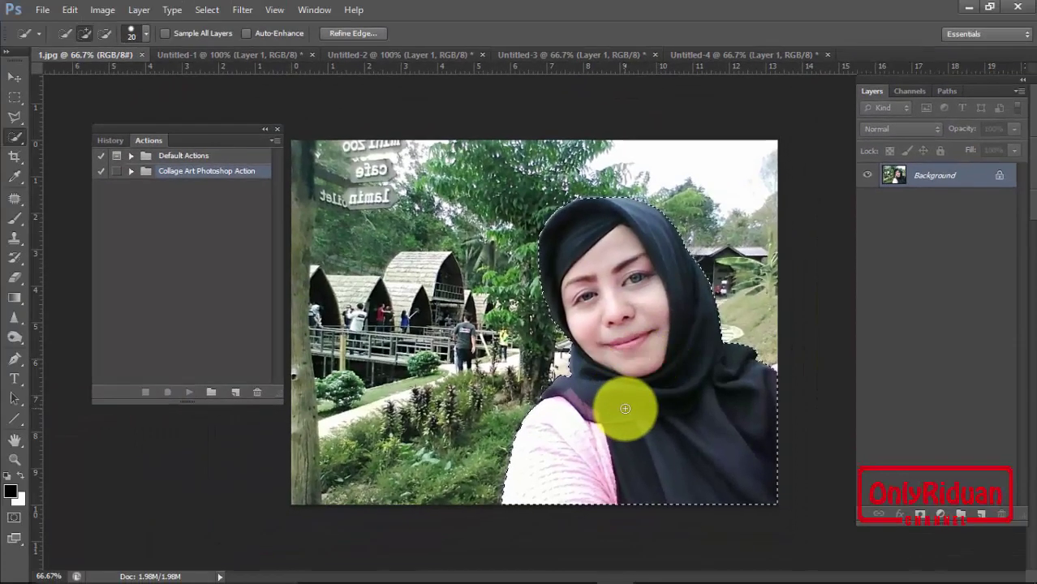
{"action": "key", "text": "ctrl+j"}
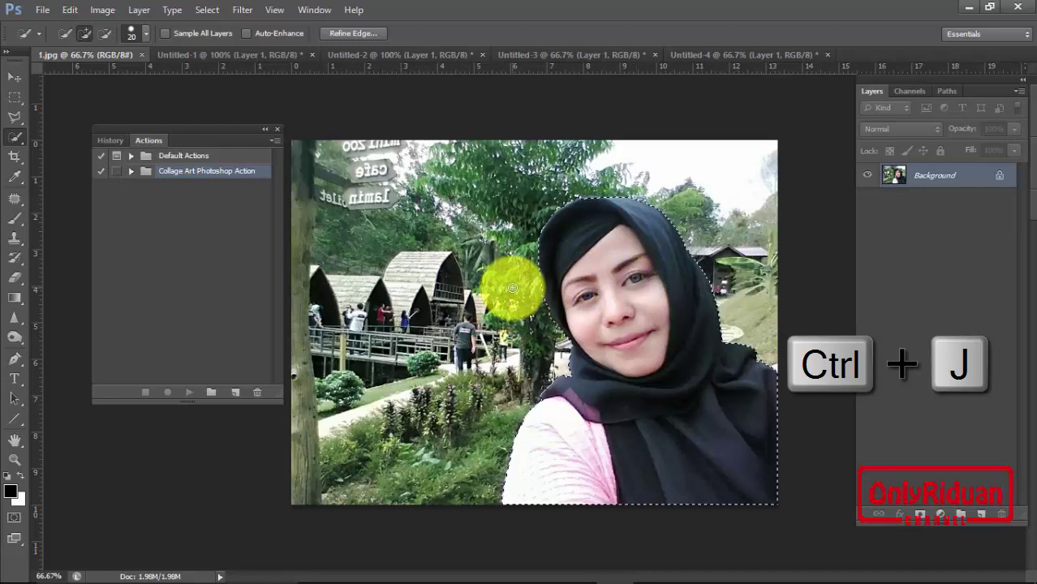
Copy the selected woman to Layer 1 and toggle Background visibility to check the cut-out
{"action": "key", "text": "ctrl+j"}
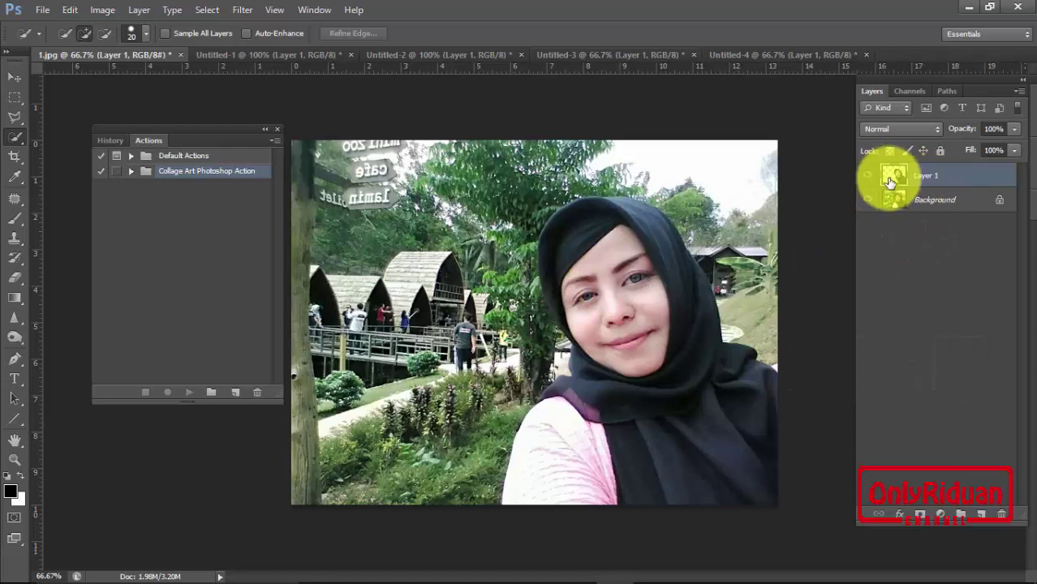
{"action": "left_click", "coordinate": [867, 200]}
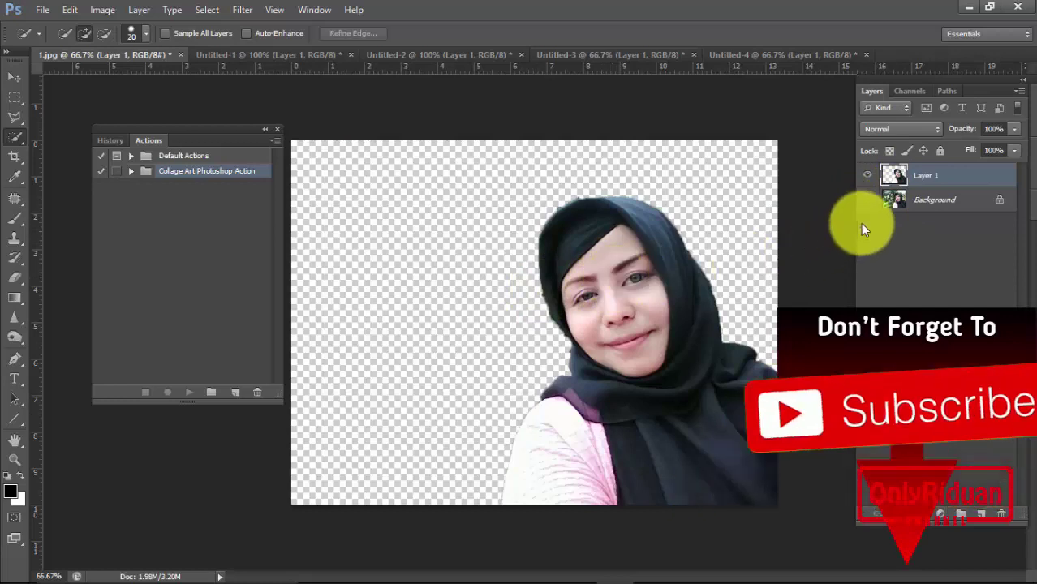
{"action": "left_click", "coordinate": [867, 200]}
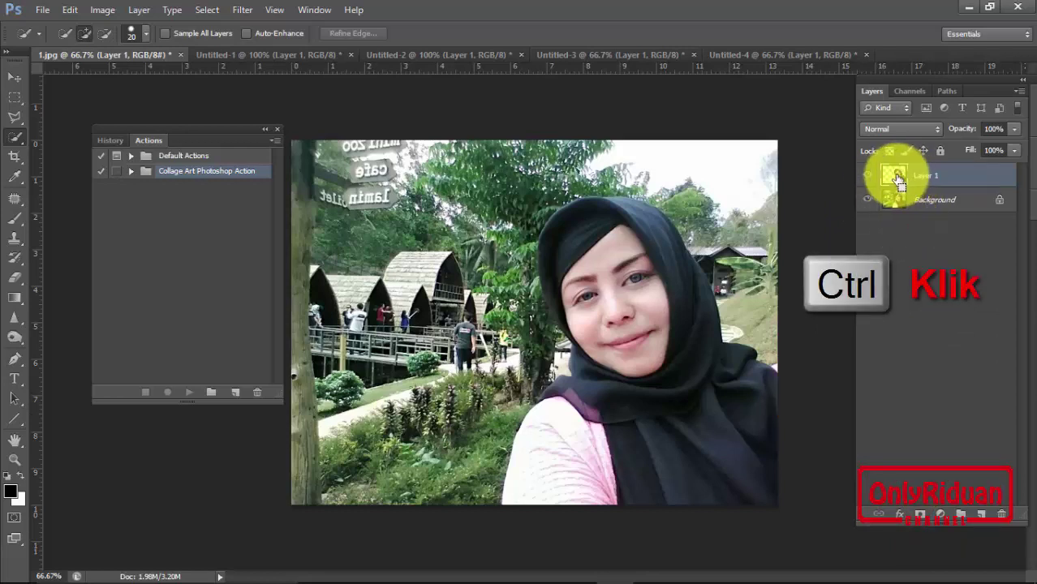
Fill Layer 1's woman outline with black, reset default colours, and deselect
{"action": "left_click", "coordinate": [895, 176], "text": "ctrl"}
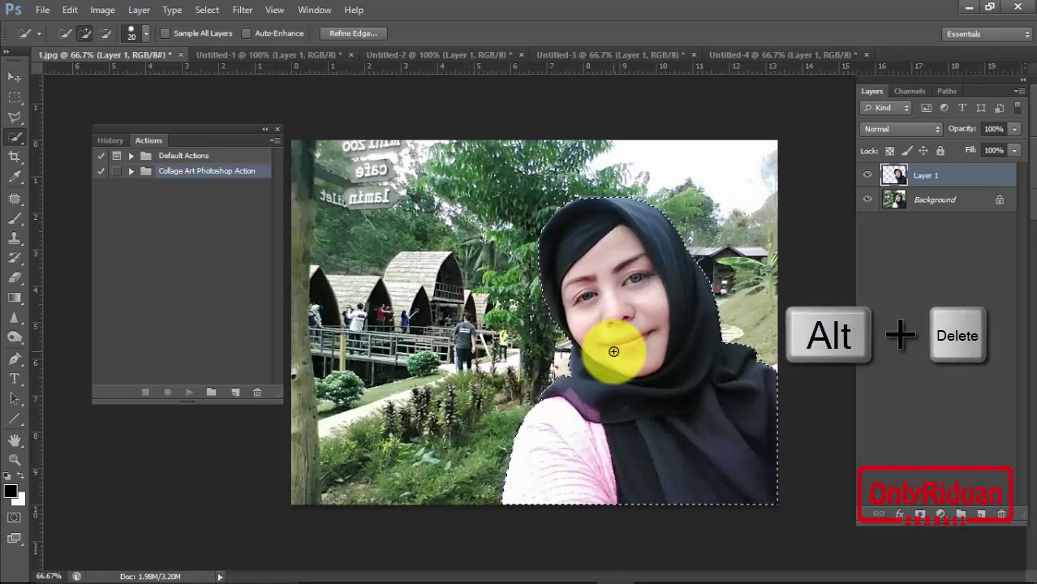
{"action": "key", "text": "alt+Delete"}
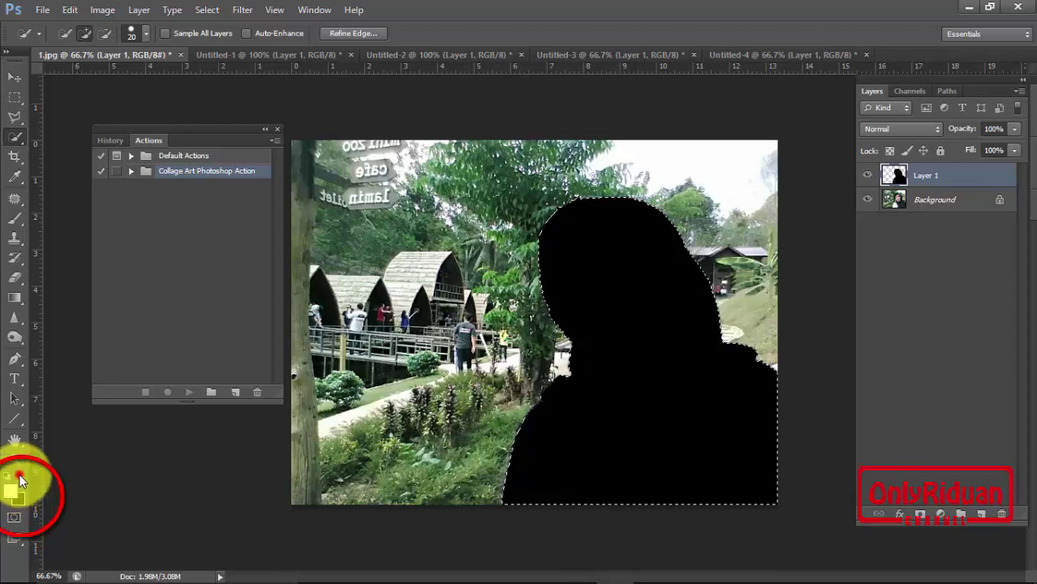
{"action": "left_click", "coordinate": [20, 479]}
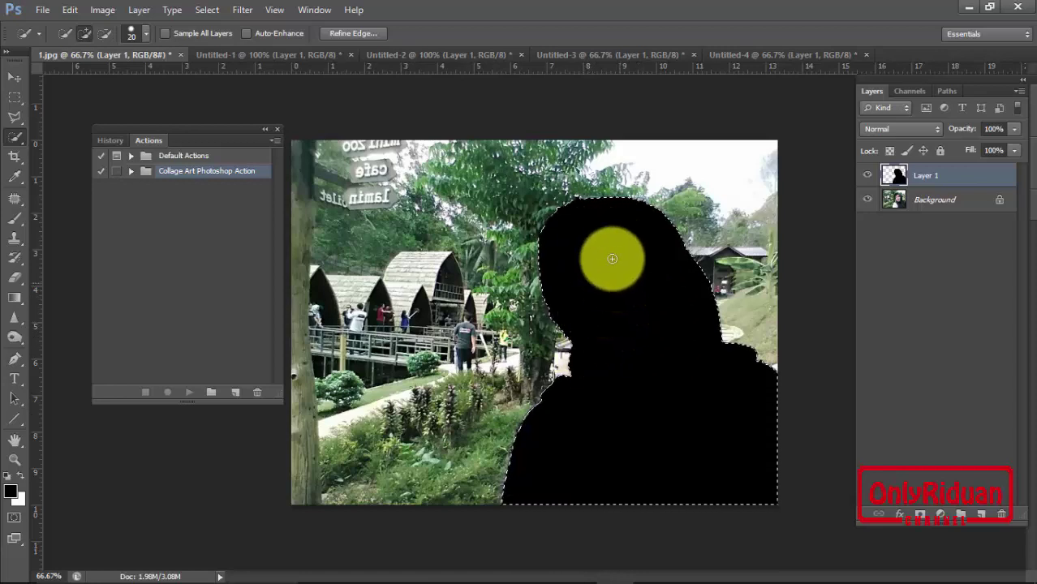
{"action": "key", "text": "ctrl+d"}
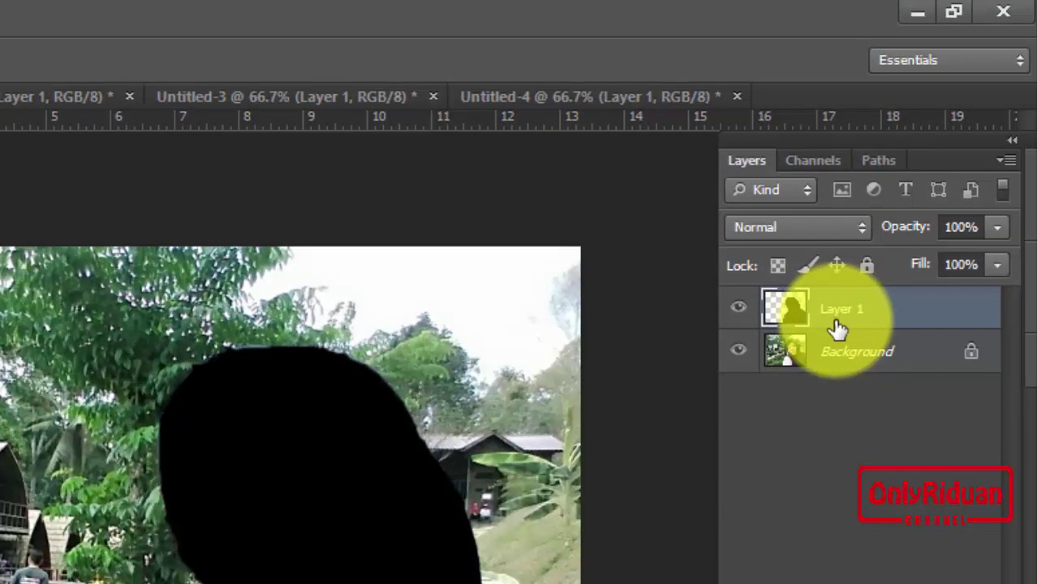
Rename Layer 1 to 'mark' and keep that layer selected
{"action": "double_click", "coordinate": [838, 312]}
{"action": "type", "text": "mark"}
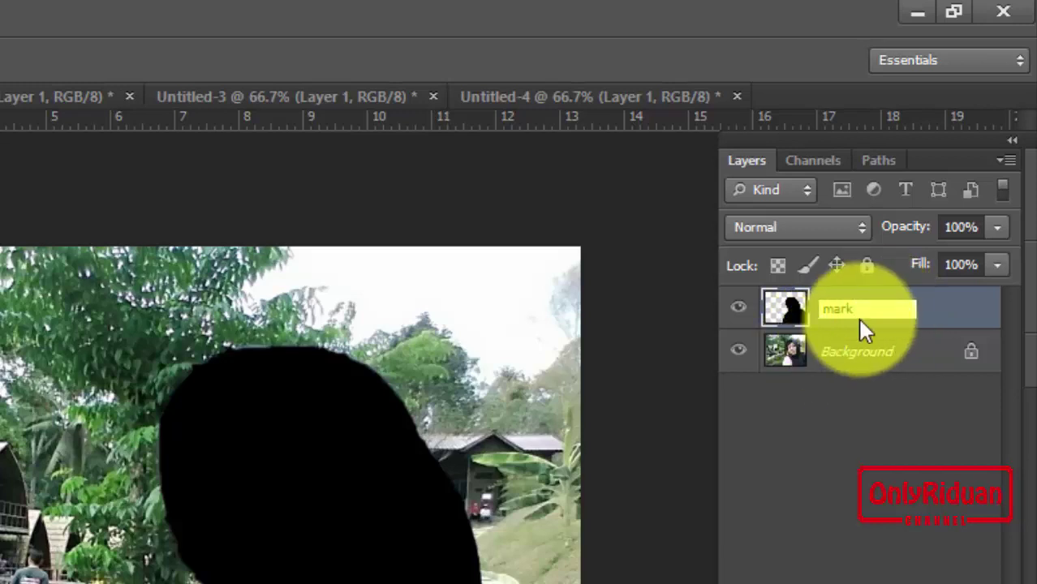
{"action": "left_click", "coordinate": [883, 343]}
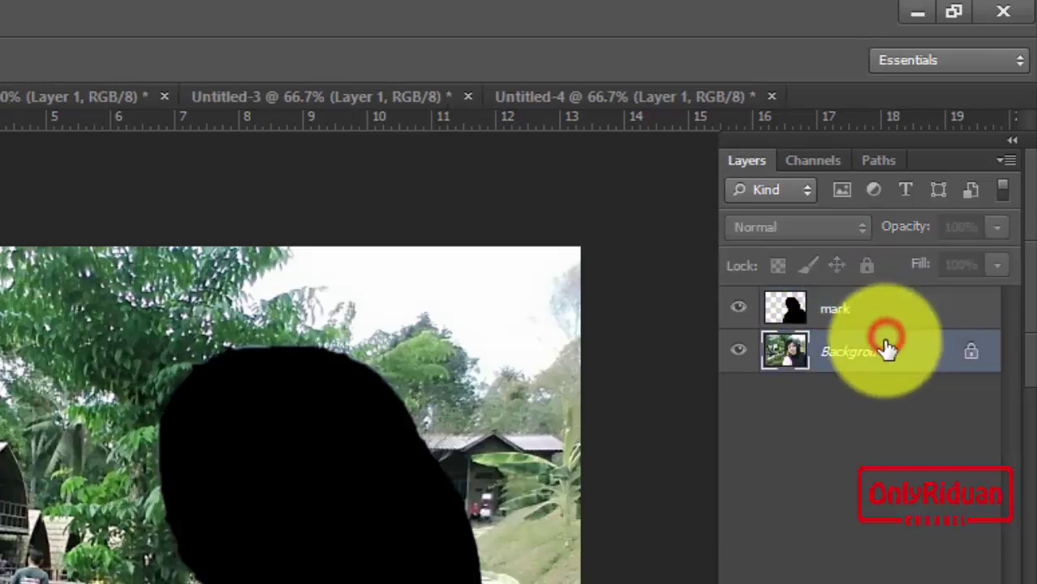
{"action": "left_click", "coordinate": [864, 314]}
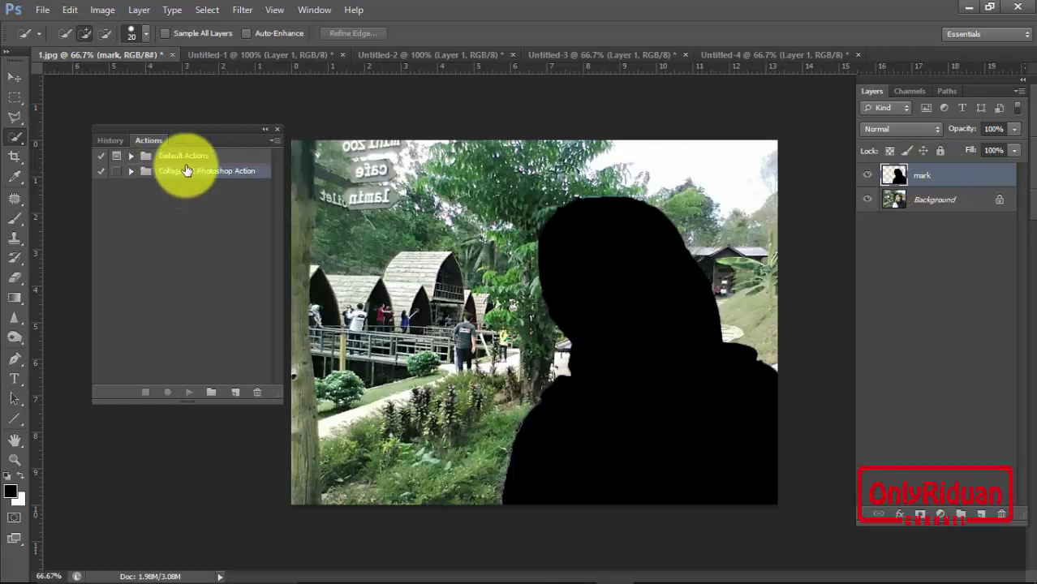
Play 'Action' from the Collage Art Photoshop Action set in the Actions panel
{"action": "left_click_drag", "start_coordinate": [198, 131], "coordinate": [326, 155]}
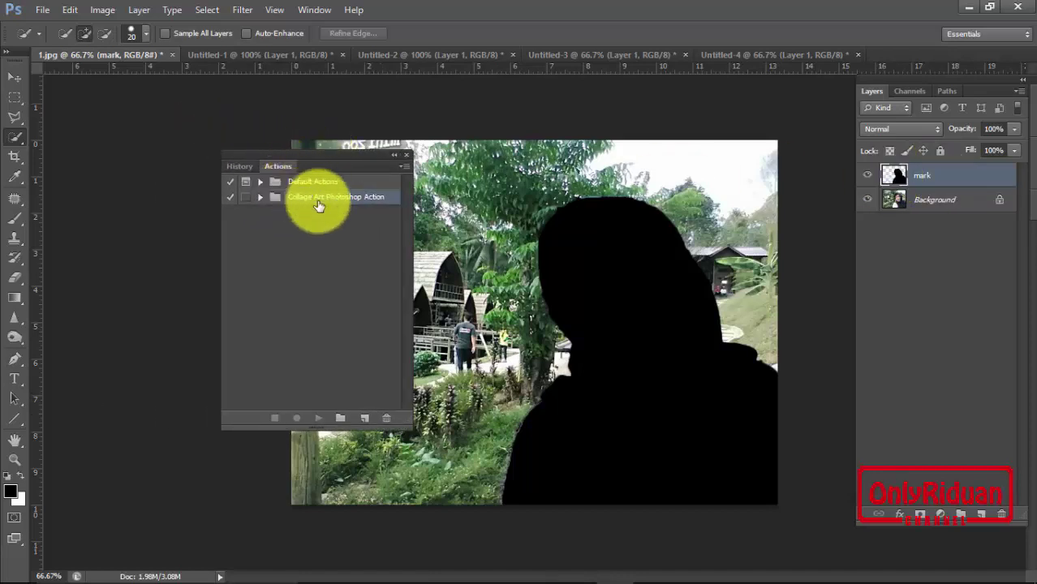
{"action": "left_click", "coordinate": [261, 198]}
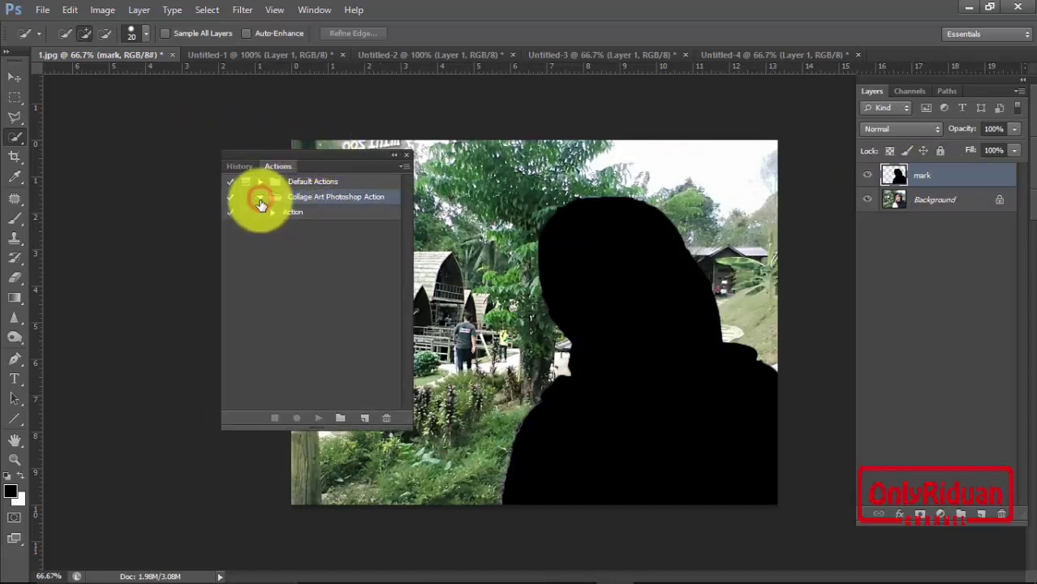
{"action": "left_click", "coordinate": [293, 213]}
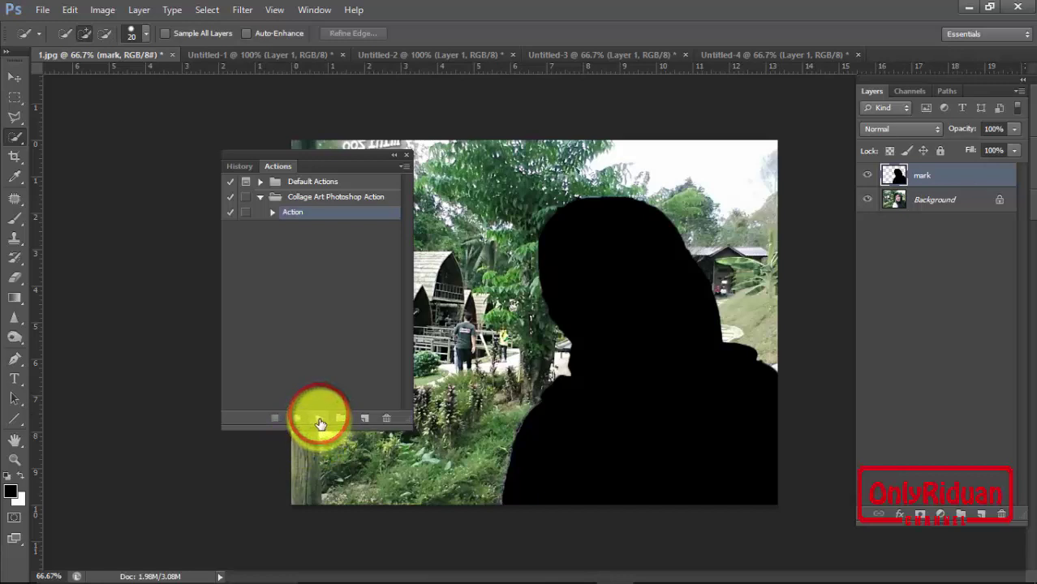
{"action": "left_click", "coordinate": [320, 421]}
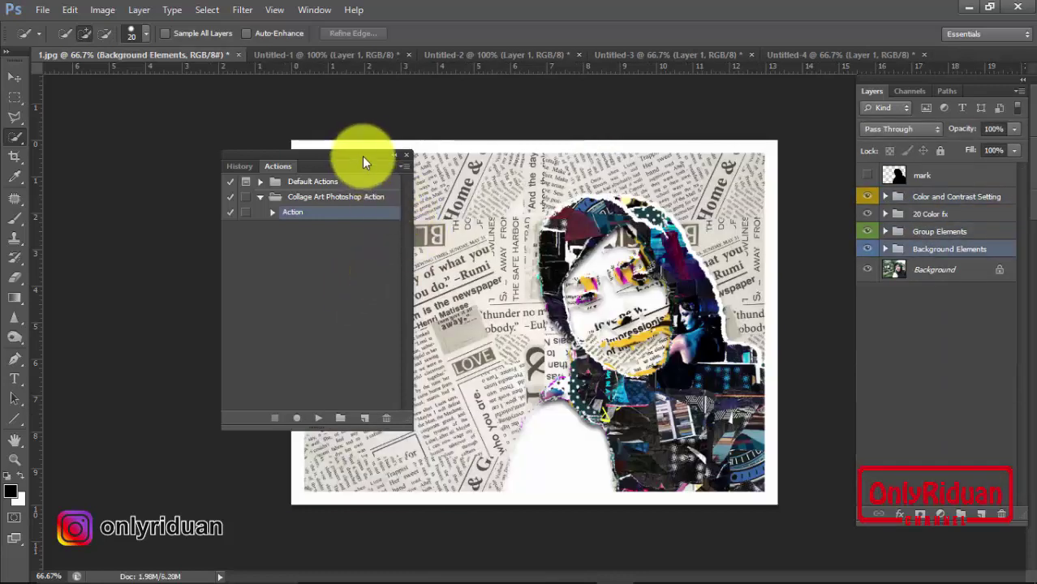
{"action": "left_click_drag", "start_coordinate": [362, 156], "coordinate": [214, 157]}
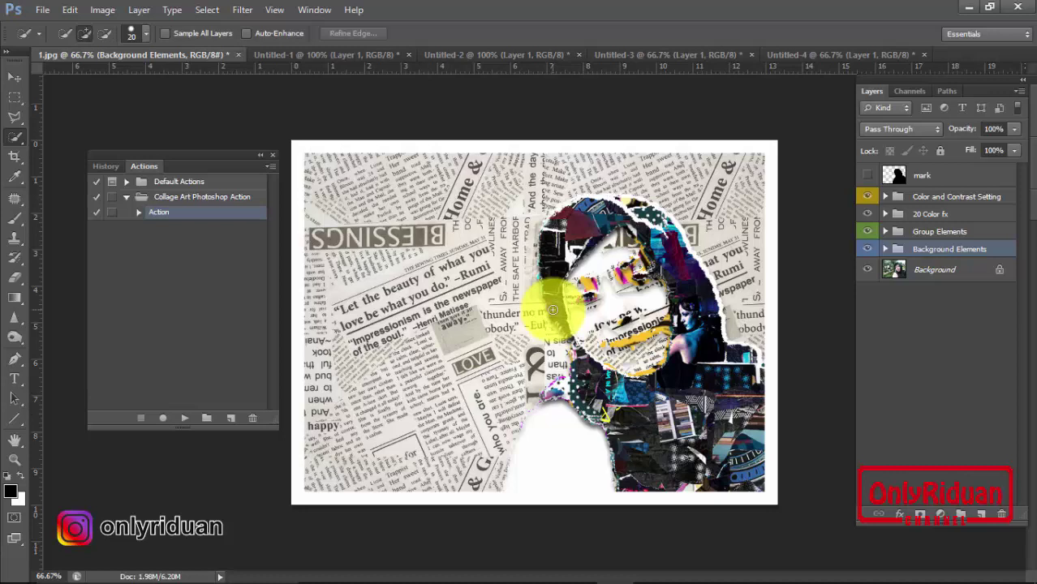
Select the Brush tool, view its Preset Manager and preset types, then close it unchanged
{"action": "left_click", "coordinate": [14, 218]}
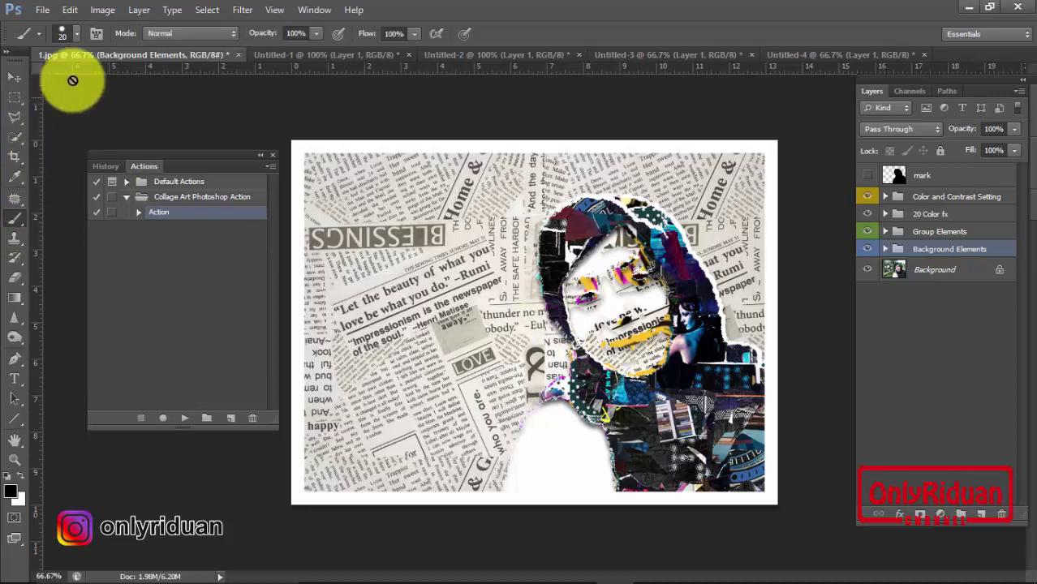
{"action": "left_click", "coordinate": [74, 33]}
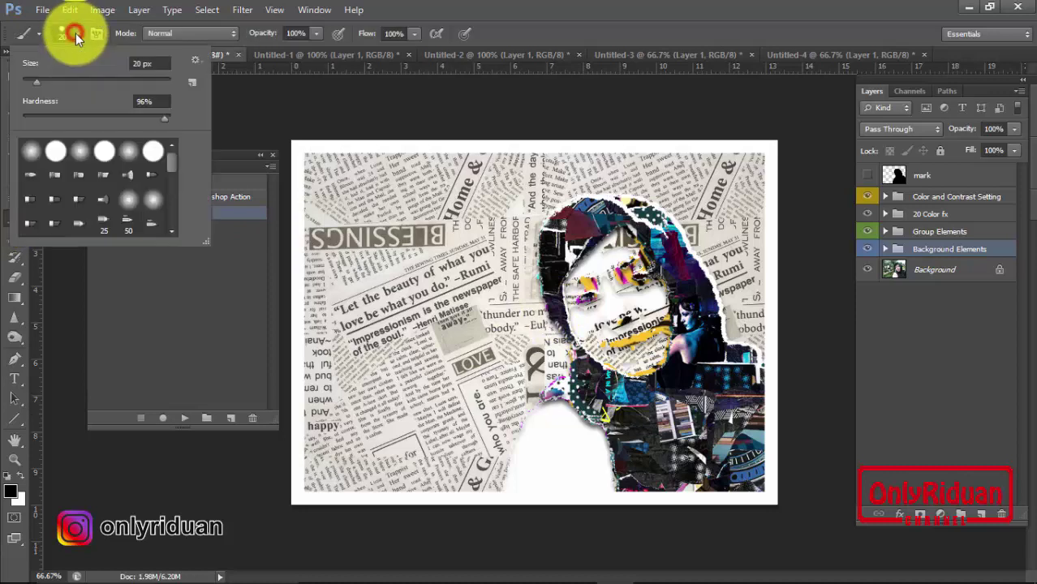
{"action": "left_click", "coordinate": [196, 60]}
{"action": "left_click", "coordinate": [255, 226]}
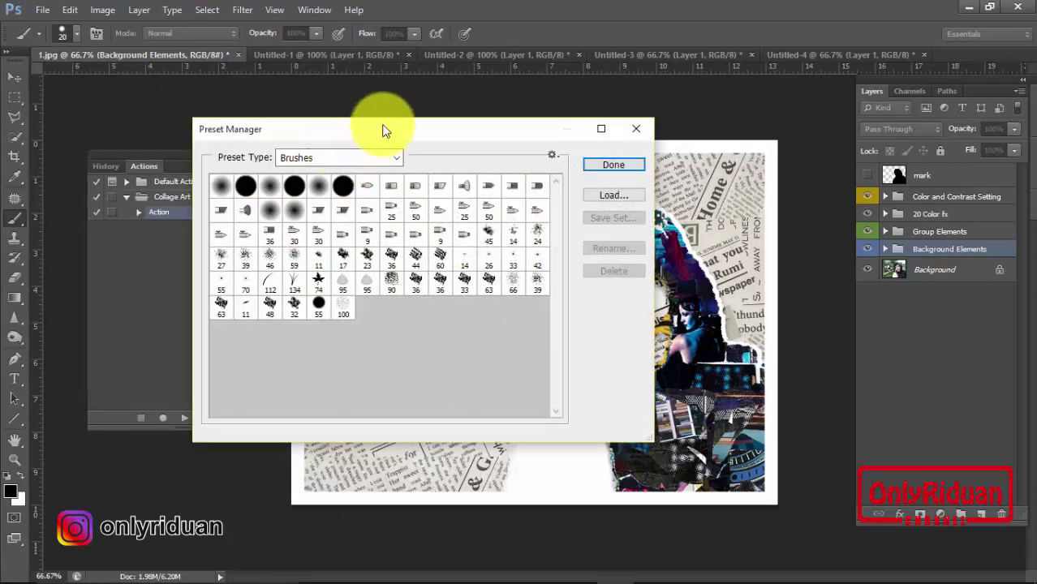
{"action": "left_click_drag", "start_coordinate": [385, 129], "coordinate": [429, 126]}
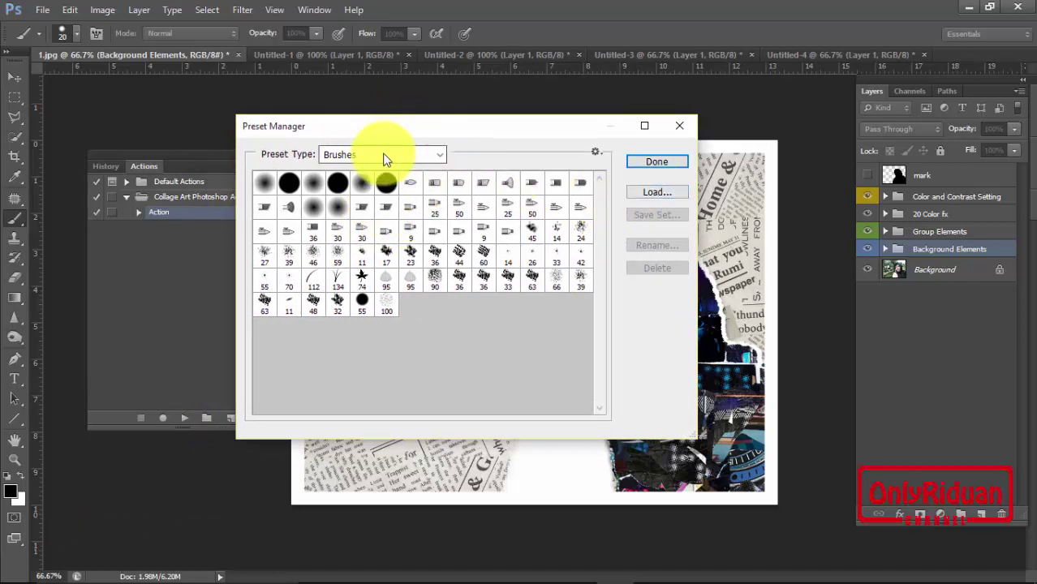
{"action": "left_click", "coordinate": [443, 154]}
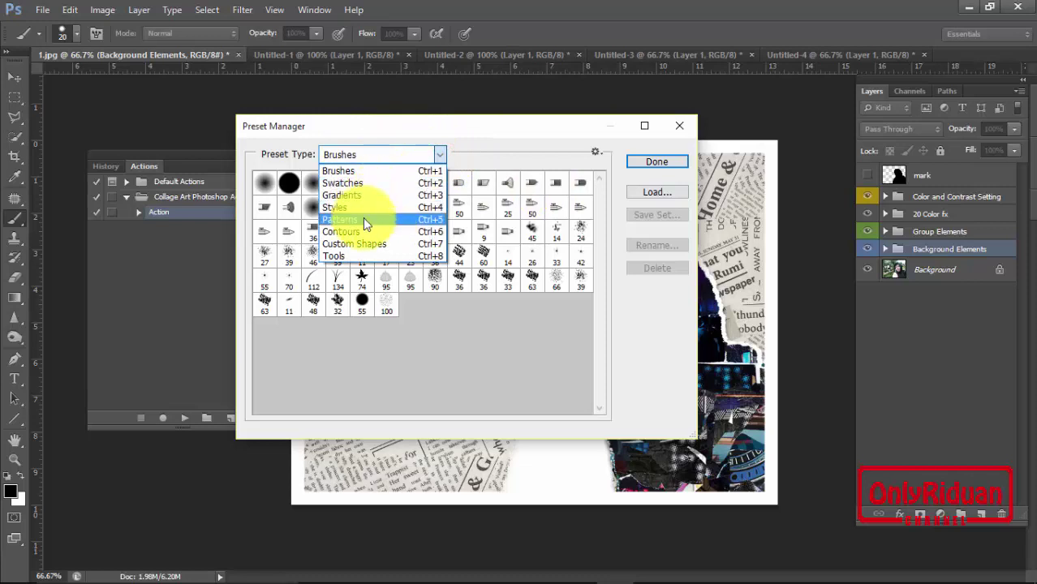
{"action": "left_click", "coordinate": [673, 125]}
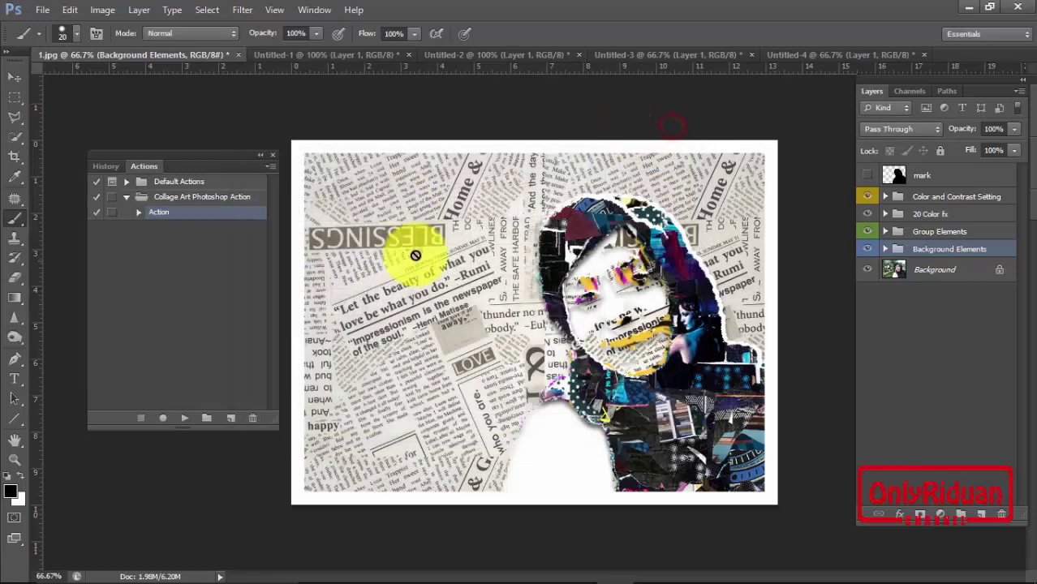